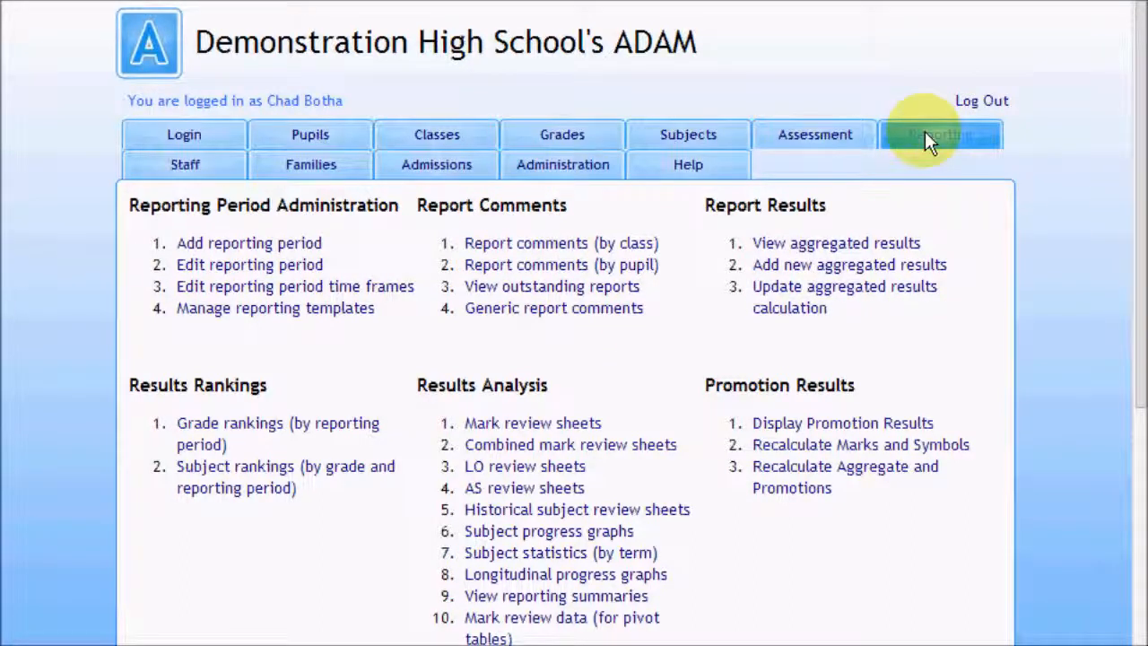
Step: Start a new aggregated result for academic year 2012, available to any class in a specific grade and subject
click(885, 272)
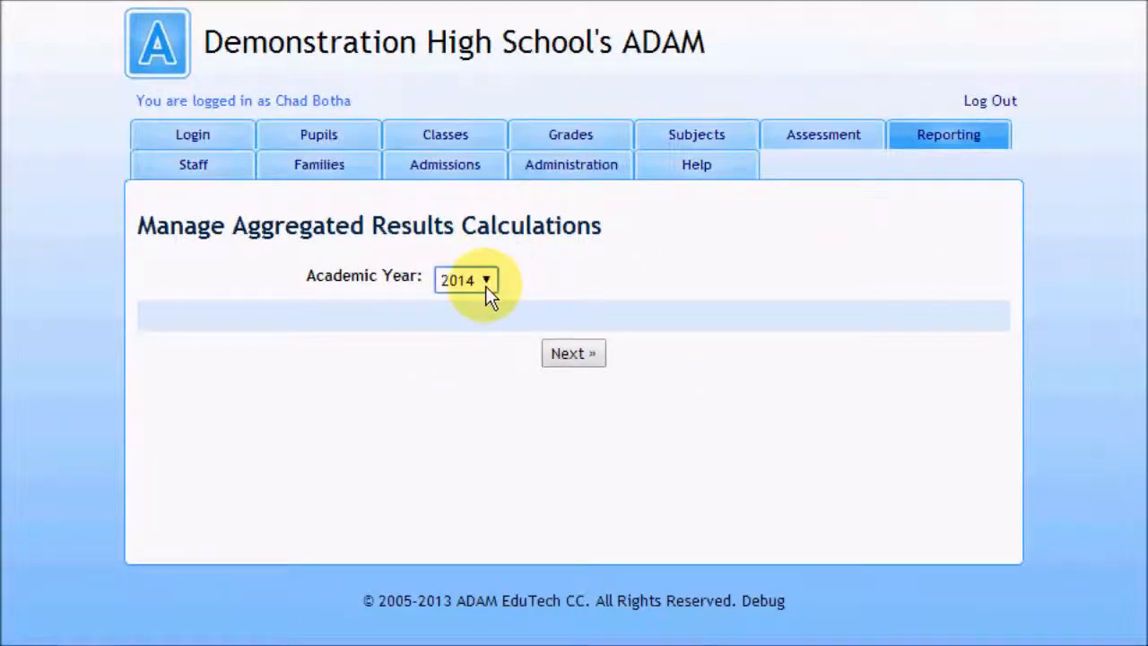
click(486, 282)
click(474, 365)
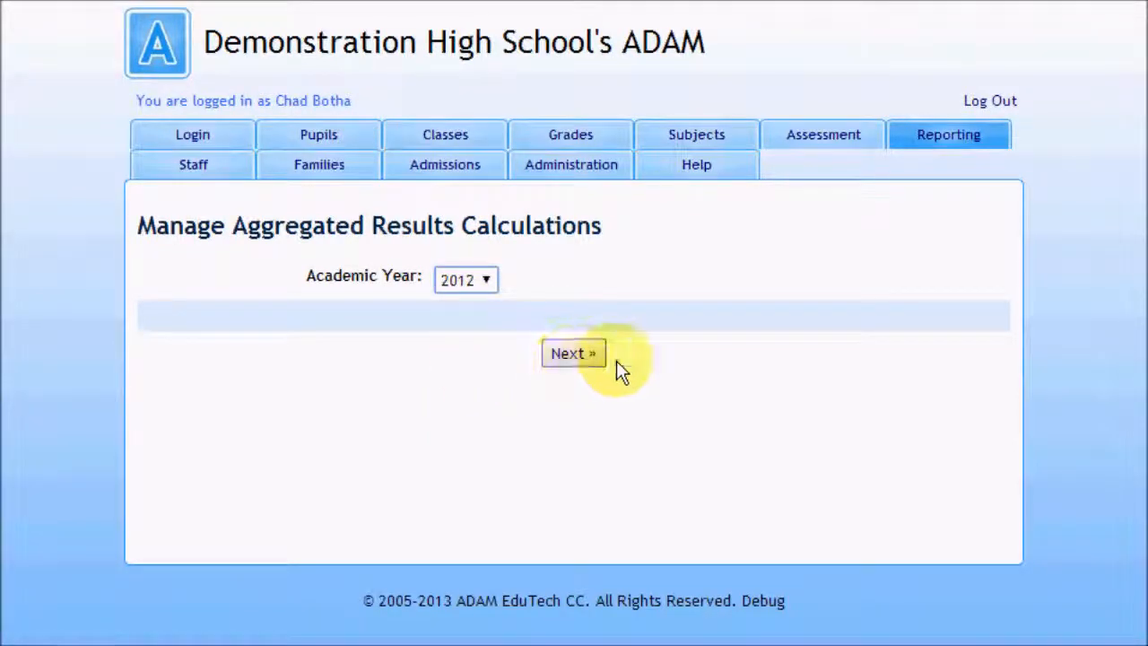
click(567, 353)
click(558, 359)
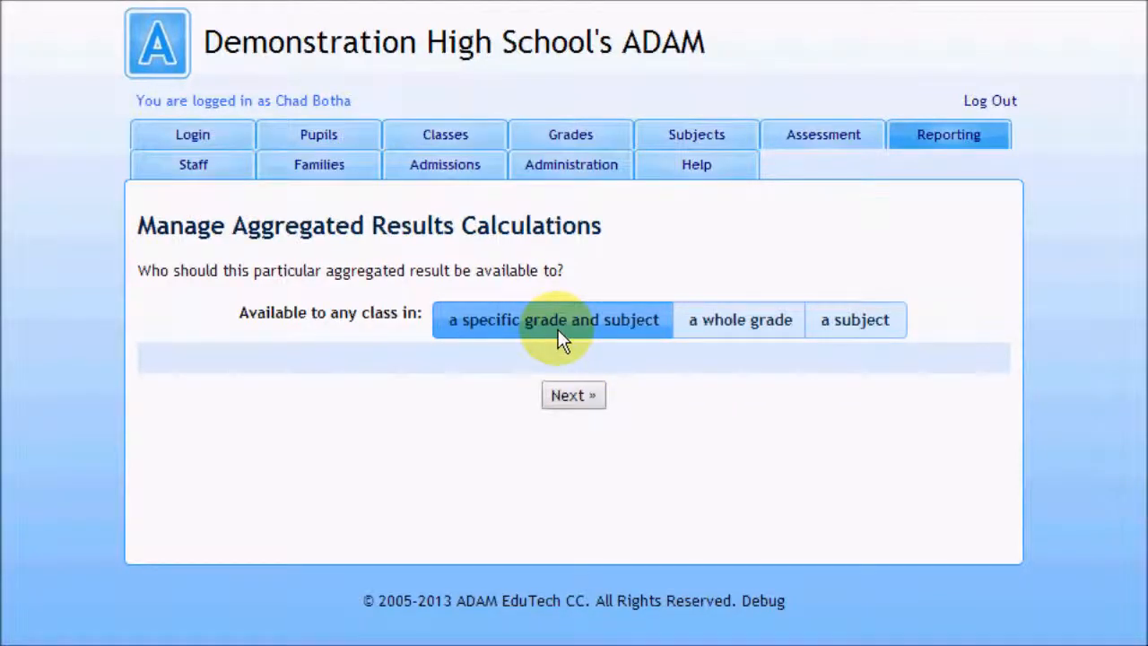
click(567, 402)
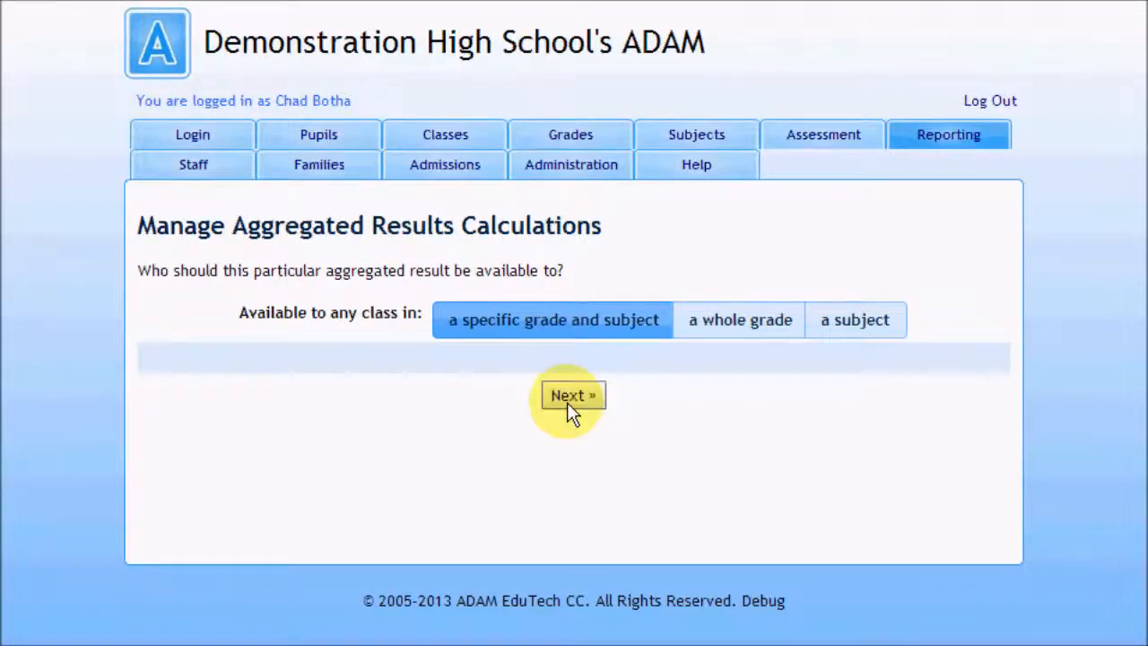
Step: Describe the calculation as Aggregated Year Result for Grade 10 English (A), based on reporting periods, and continue to the weightings
click(463, 341)
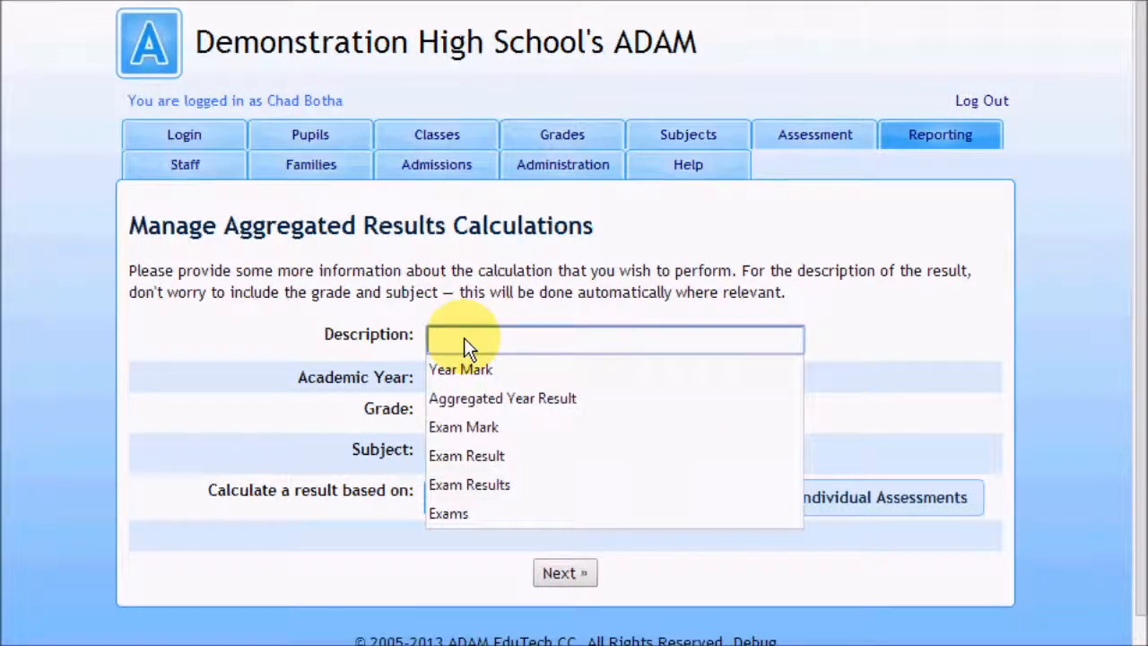
click(532, 397)
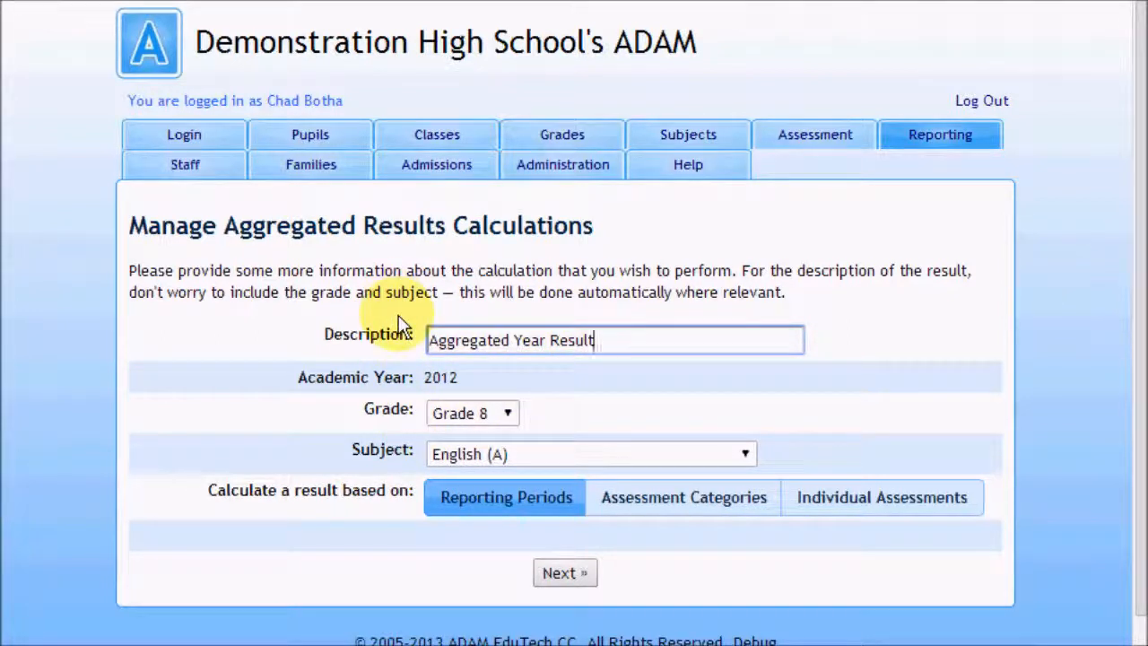
click(494, 417)
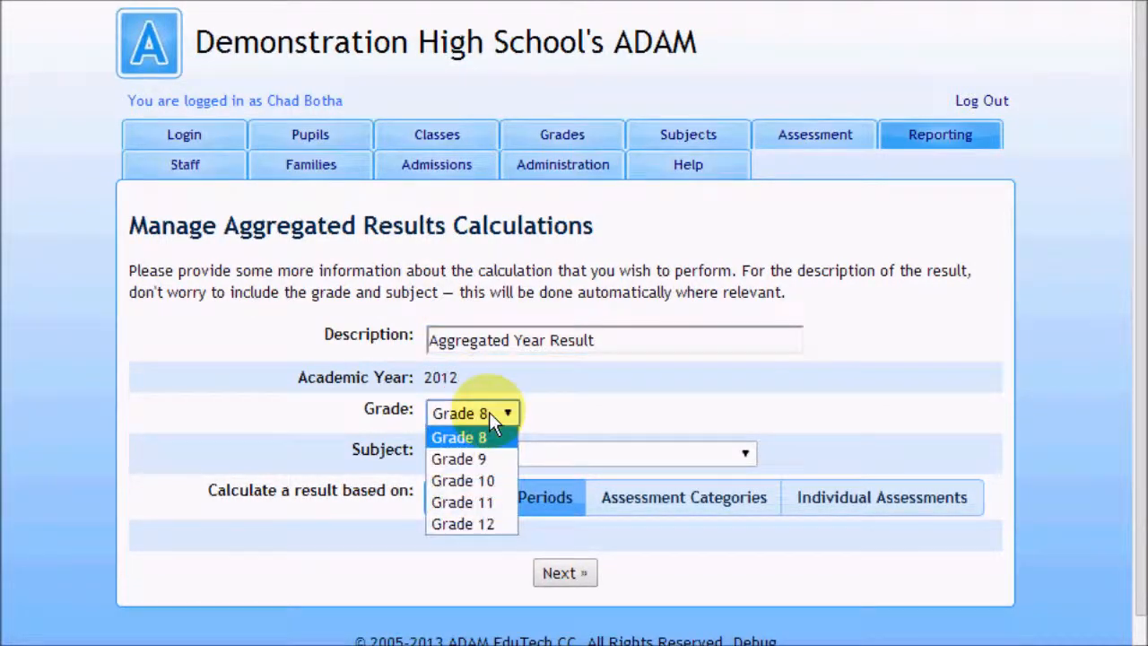
click(499, 482)
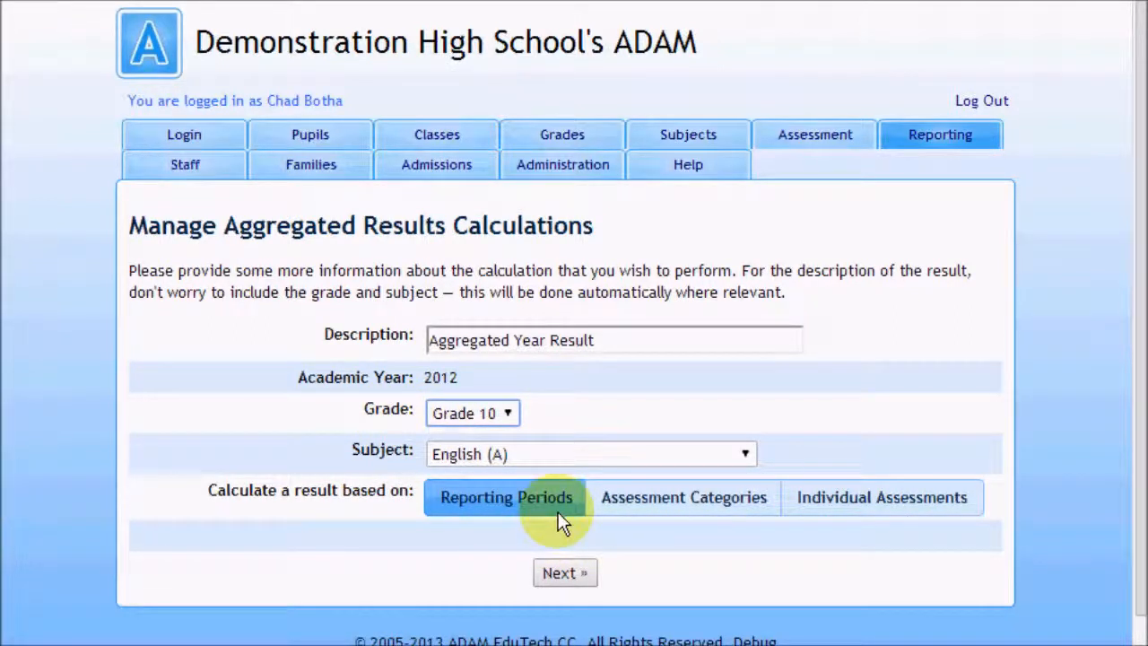
click(579, 573)
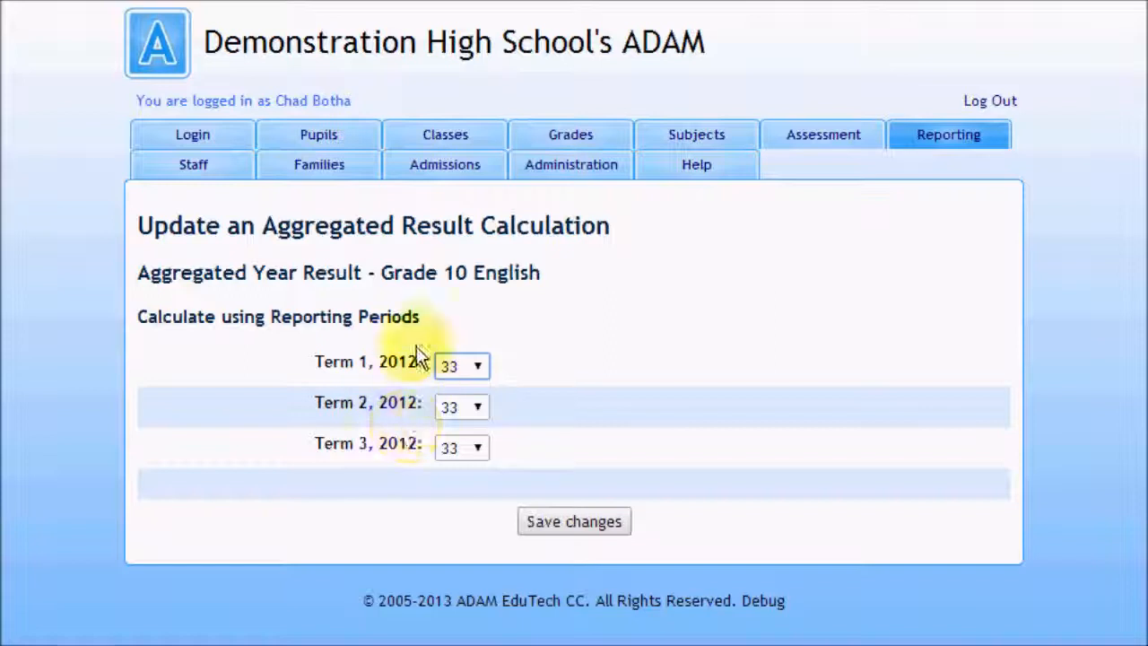
Step: Set the 2012 reporting period weightings to 10 for Term 1, 20 for Term 2 and 40 for Term 3
click(484, 365)
drag(482, 506, 482, 473)
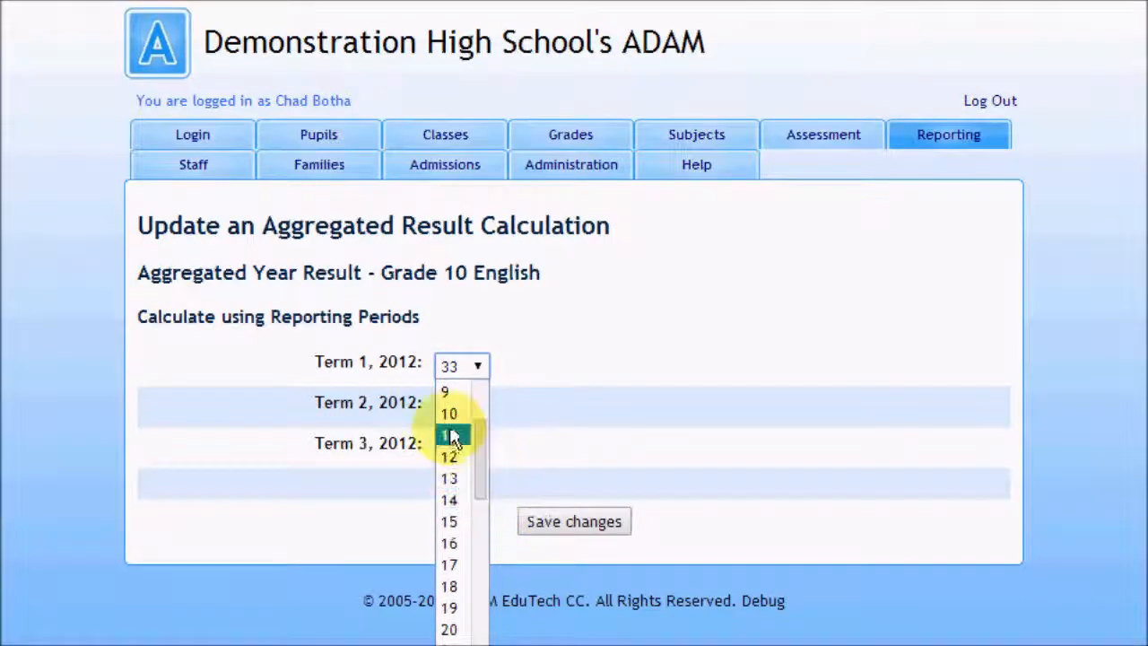
click(452, 413)
click(463, 406)
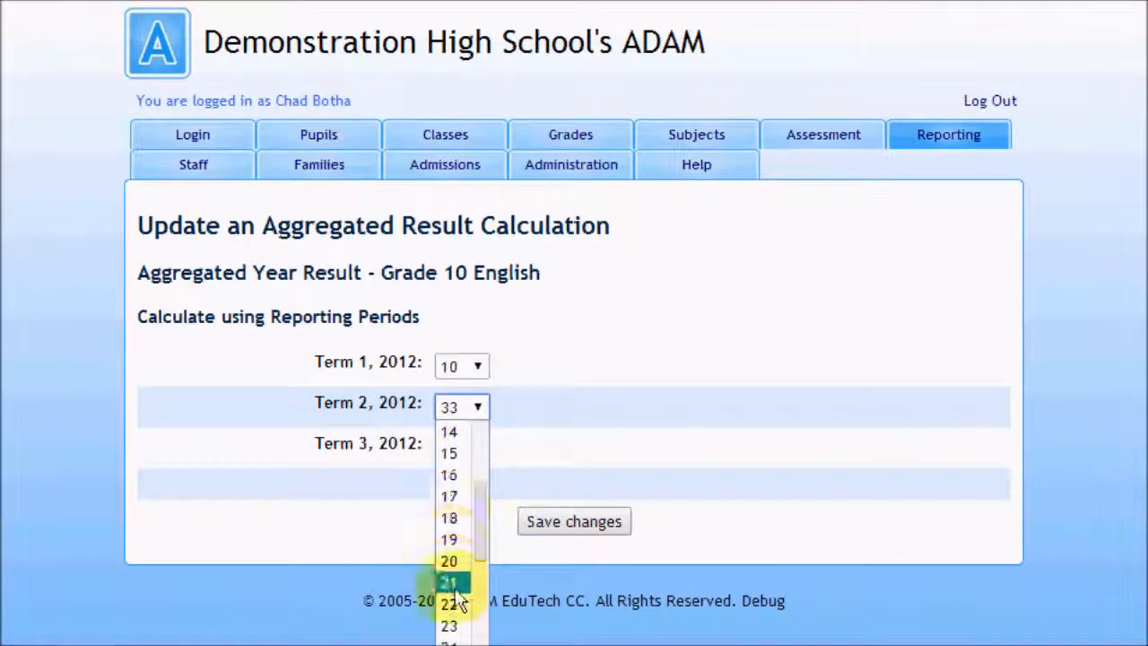
click(453, 560)
click(463, 447)
scroll(460, 642, down, 5)
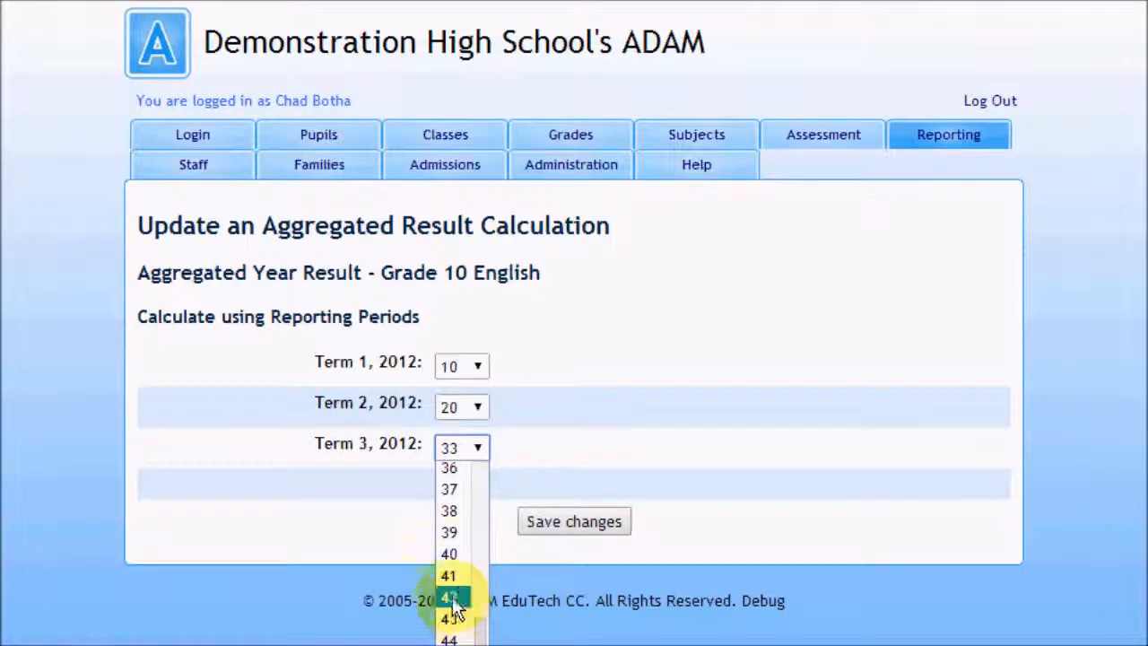
click(453, 556)
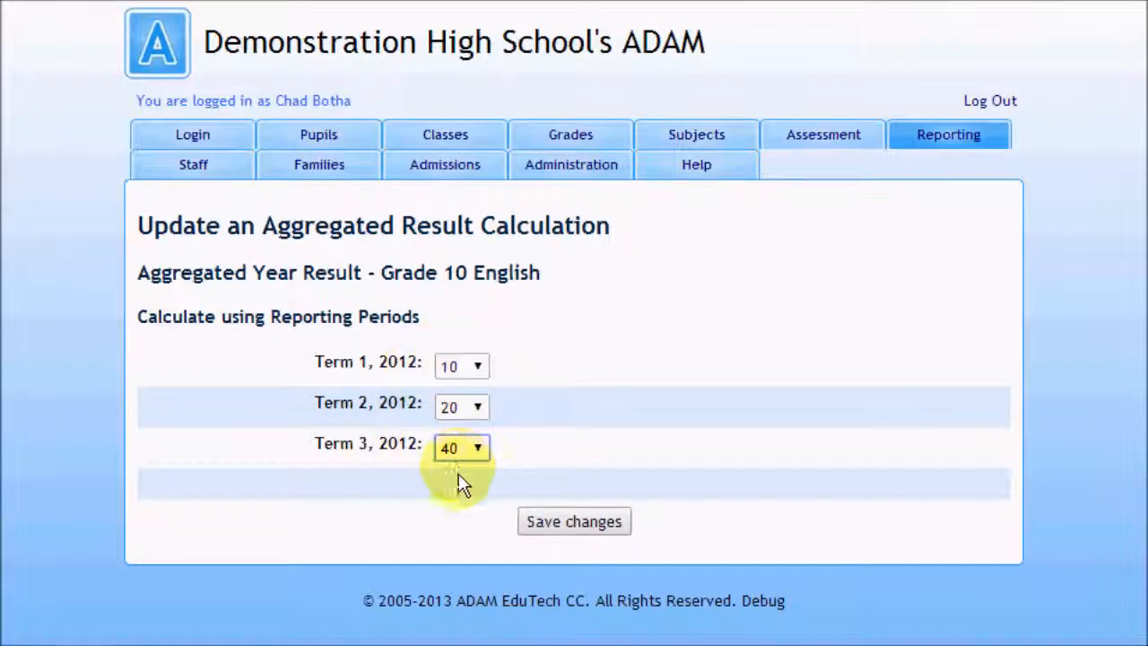
Step: Save the Aggregated Year Result calculation and view its report for Grade 10 English
click(561, 525)
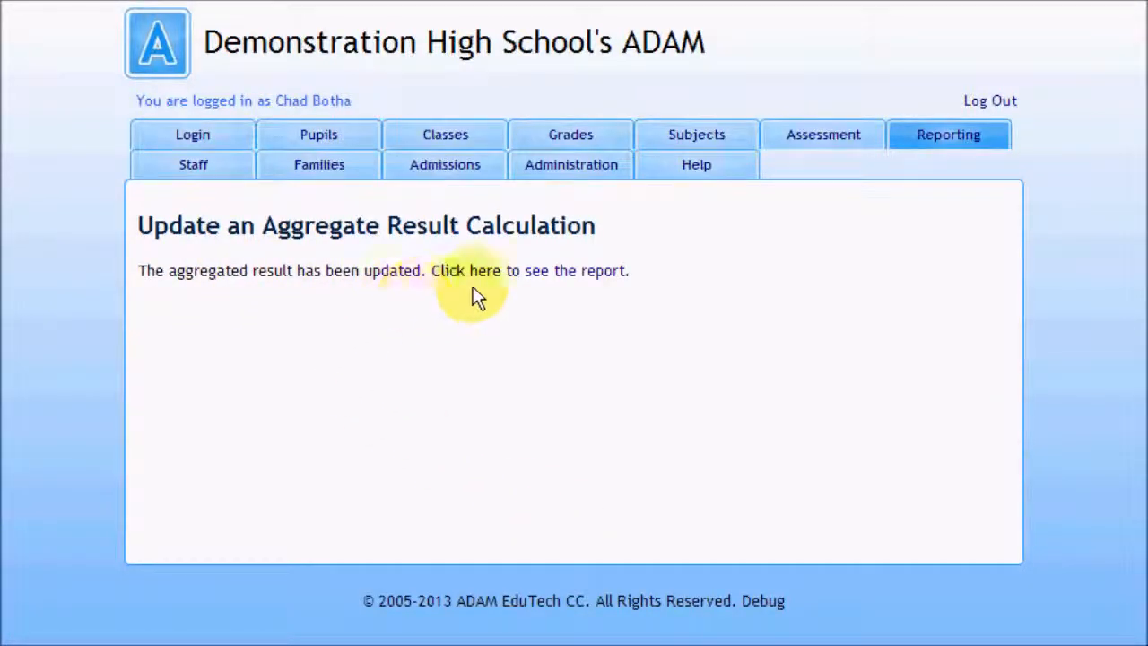
click(534, 269)
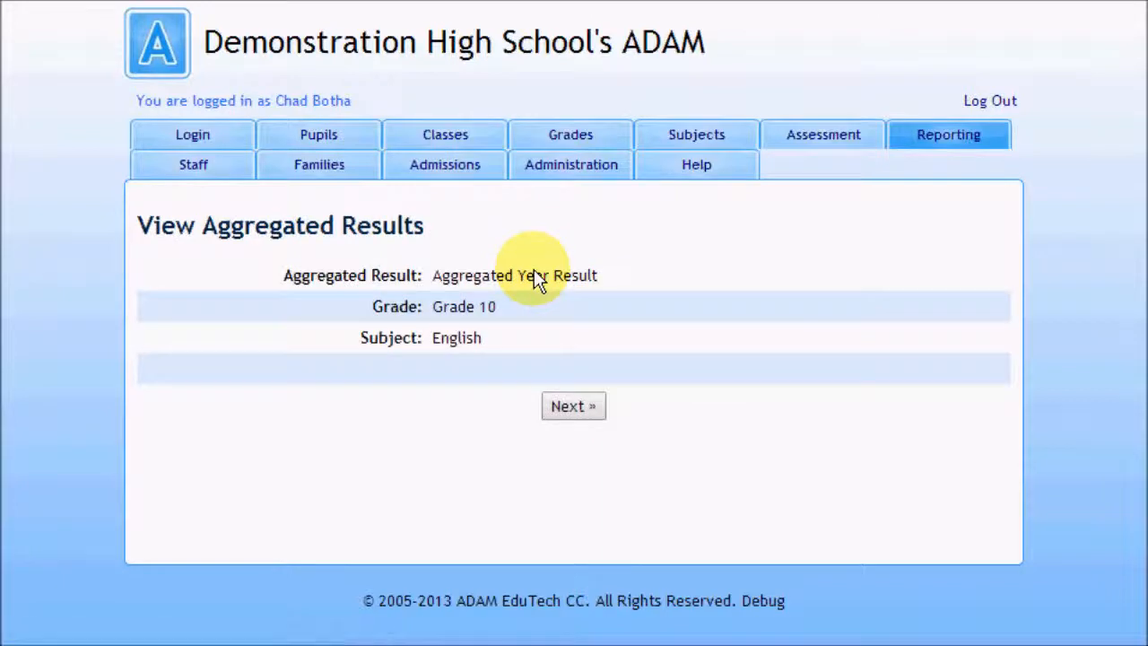
click(567, 409)
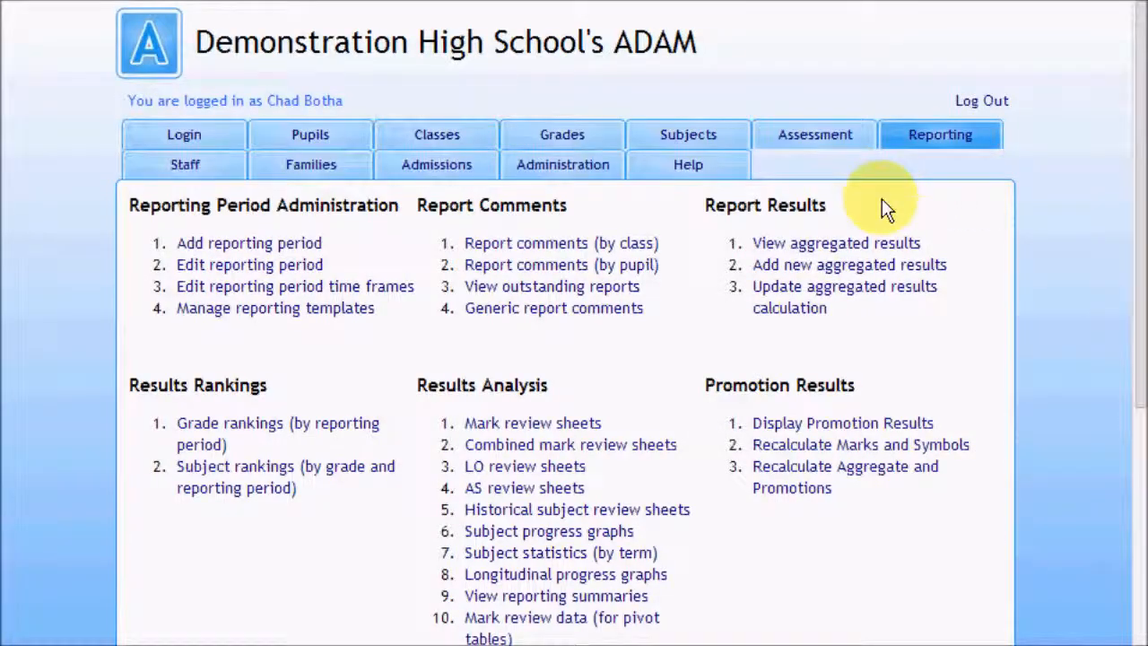
Step: Start another new aggregated result for academic year 2012, available to any class in a whole grade
click(837, 265)
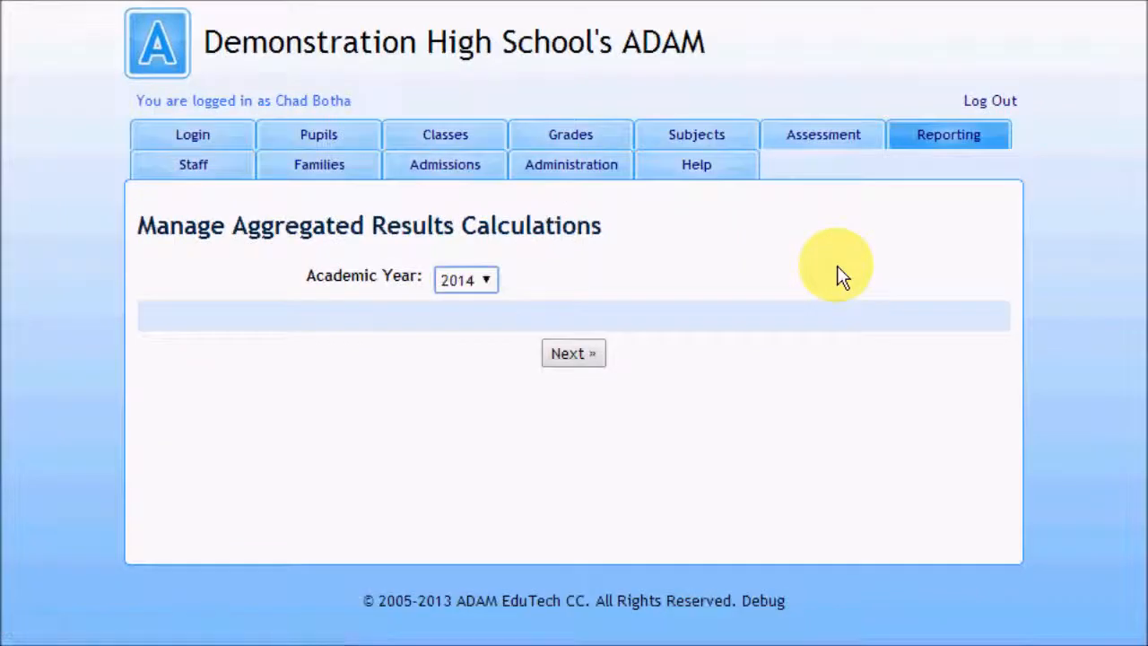
click(450, 281)
click(490, 364)
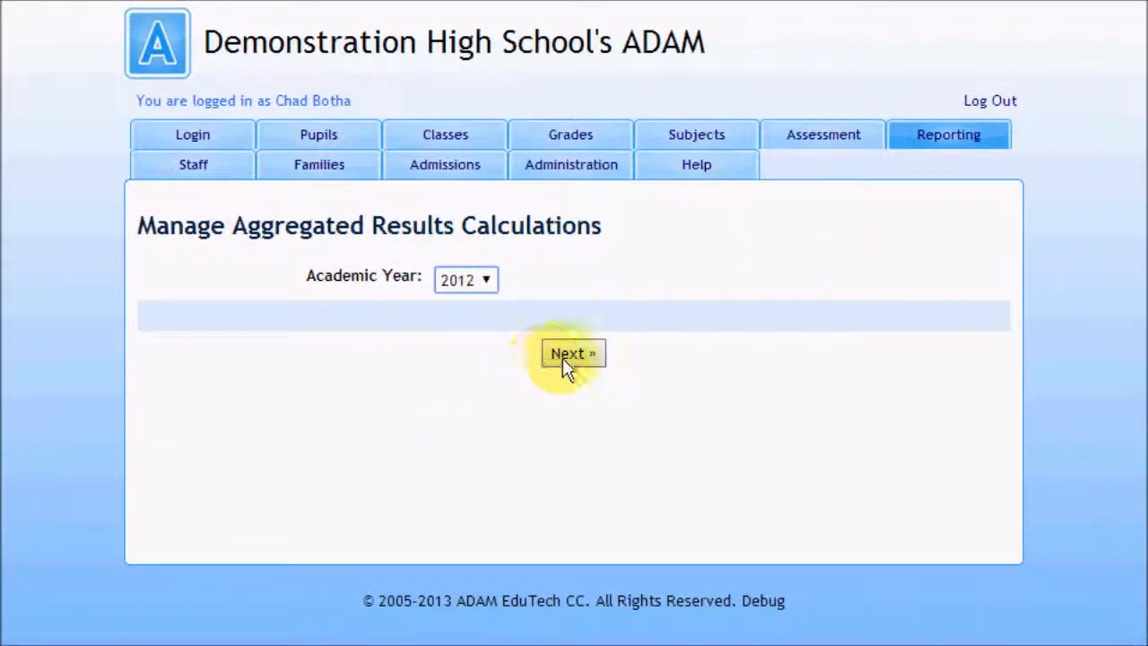
click(566, 356)
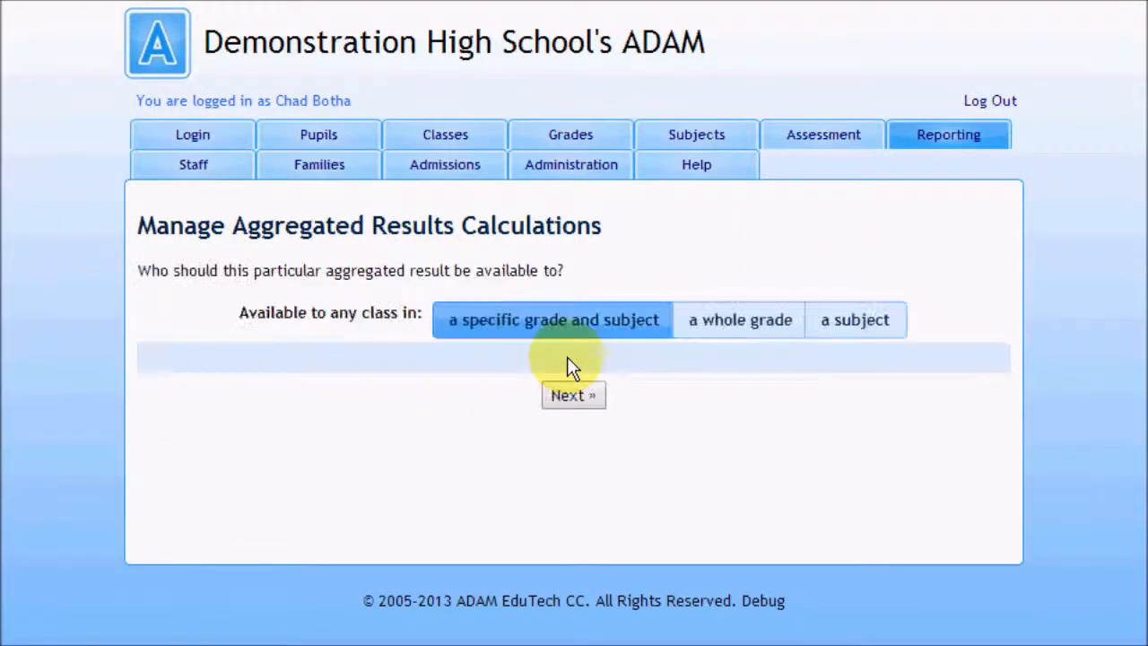
click(754, 322)
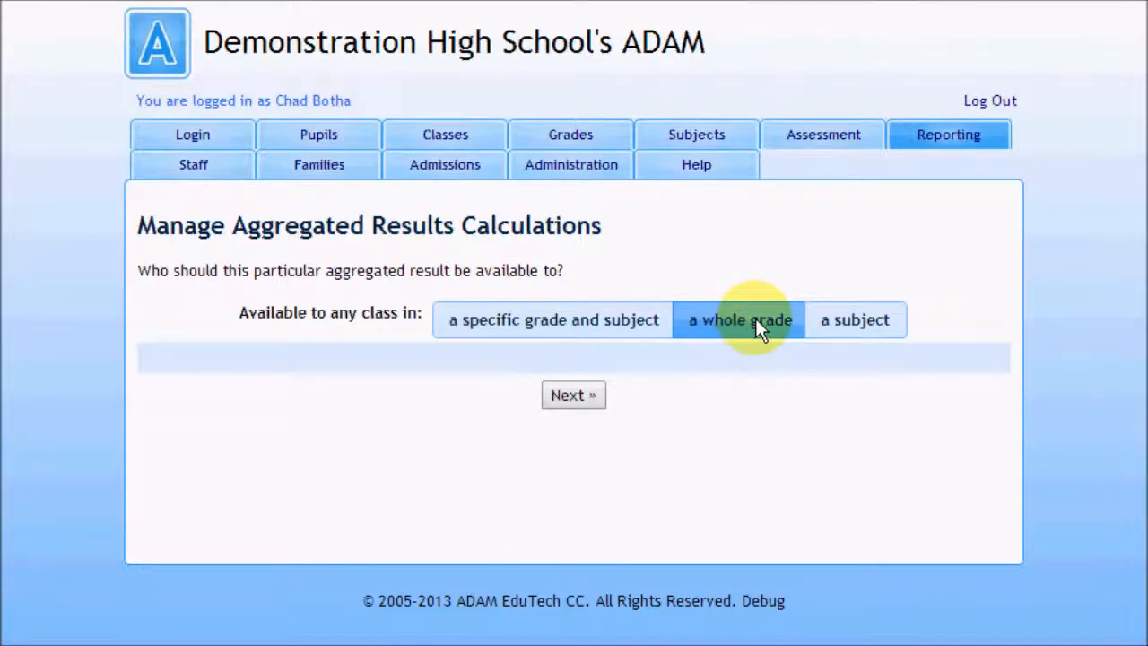
click(590, 397)
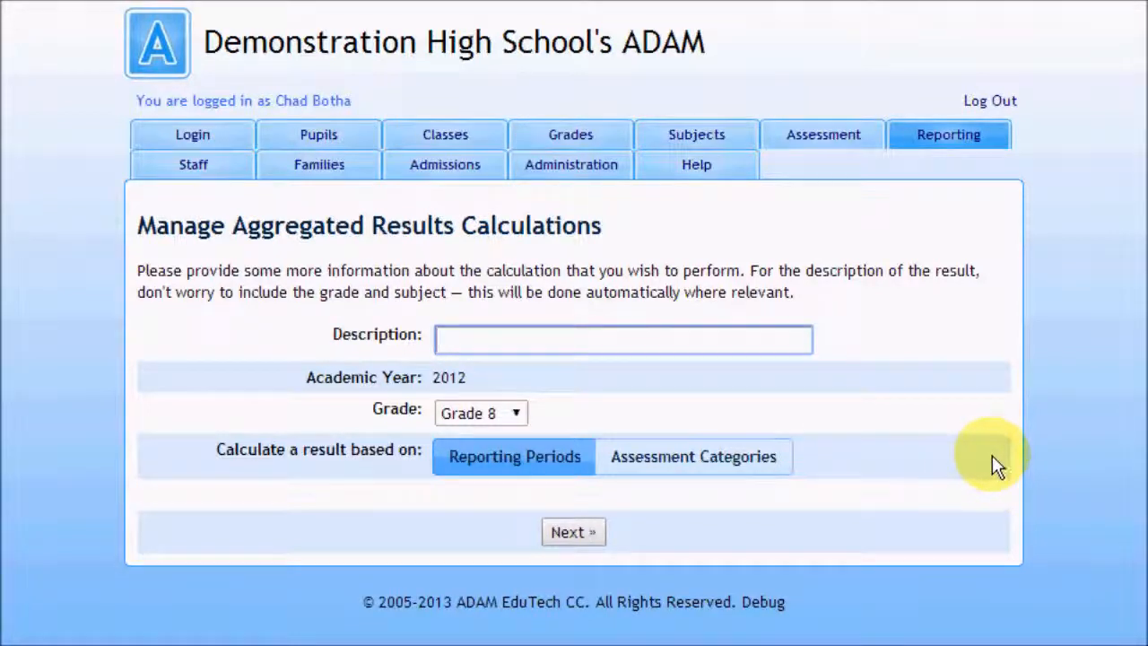
Step: Describe the calculation as Exam Mark for Grade 11, based on assessment categories, and continue to the weightings
click(567, 348)
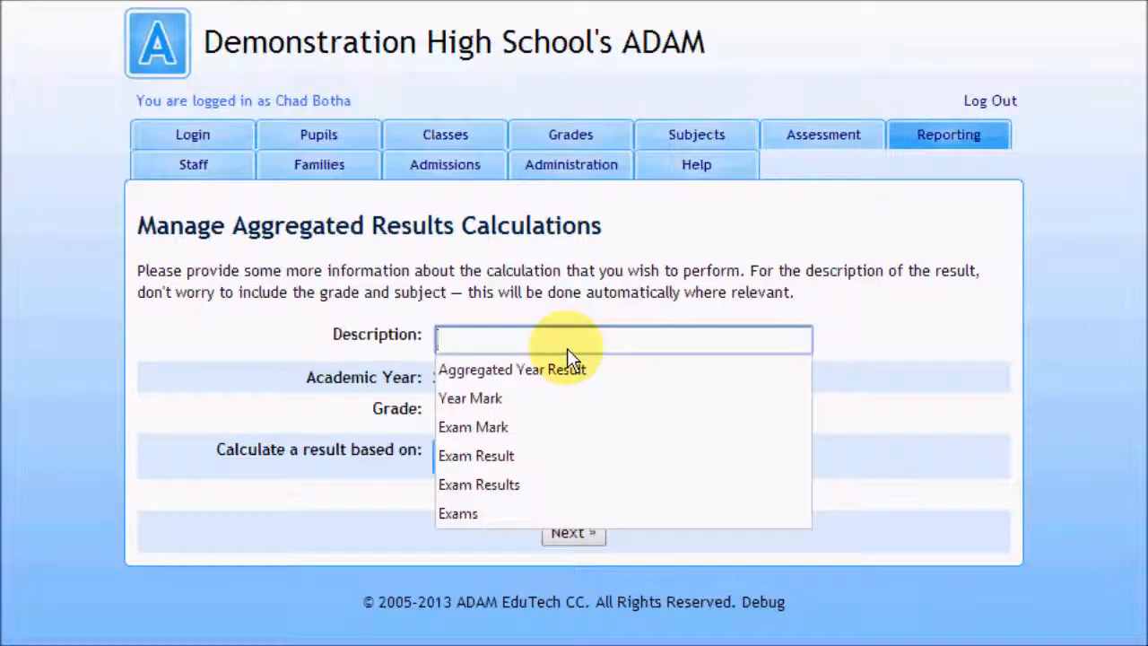
click(509, 429)
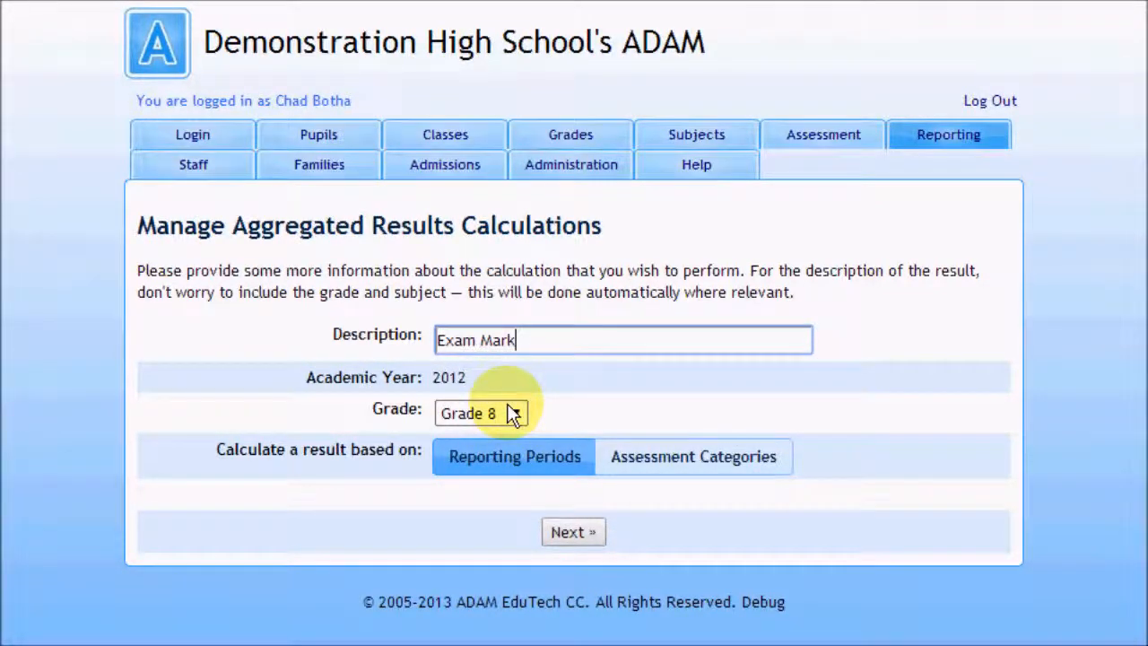
click(513, 413)
click(507, 501)
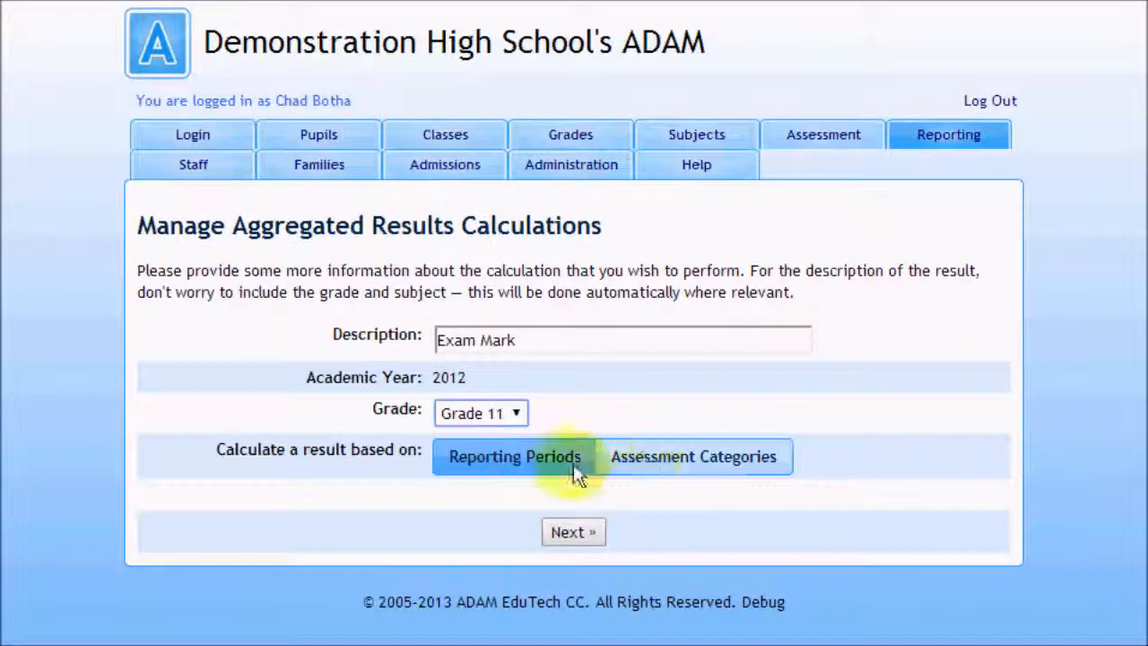
click(734, 465)
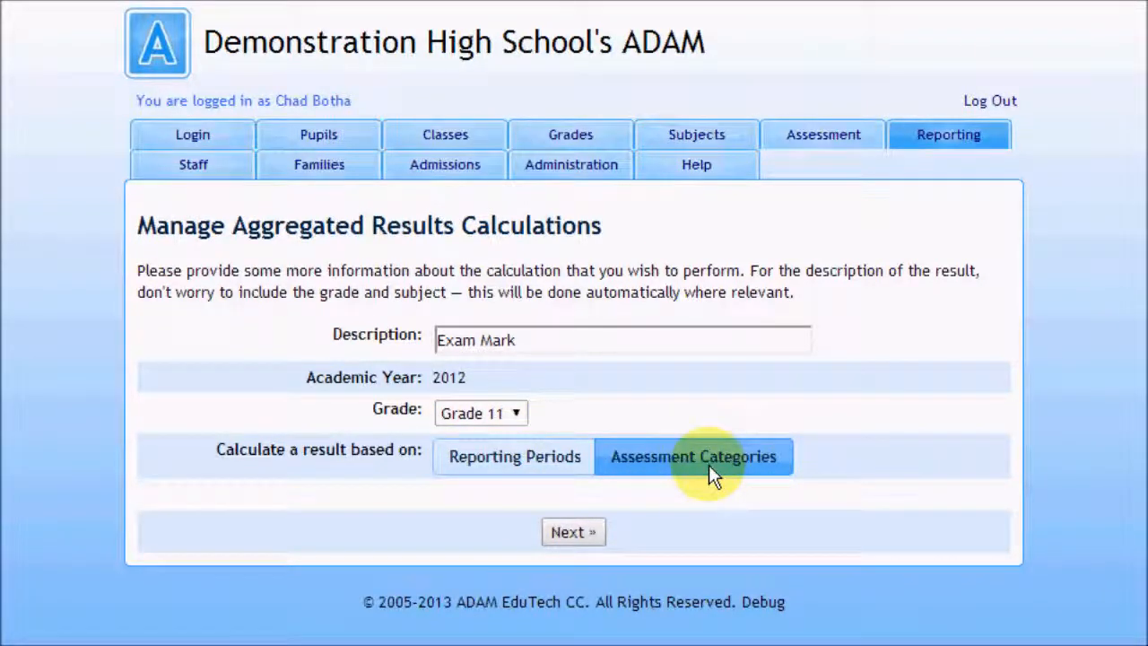
click(578, 534)
Step: Set both the Classwork and Examinations weightings of Term 1, 2012 to 0
scroll(583, 538, down, 3)
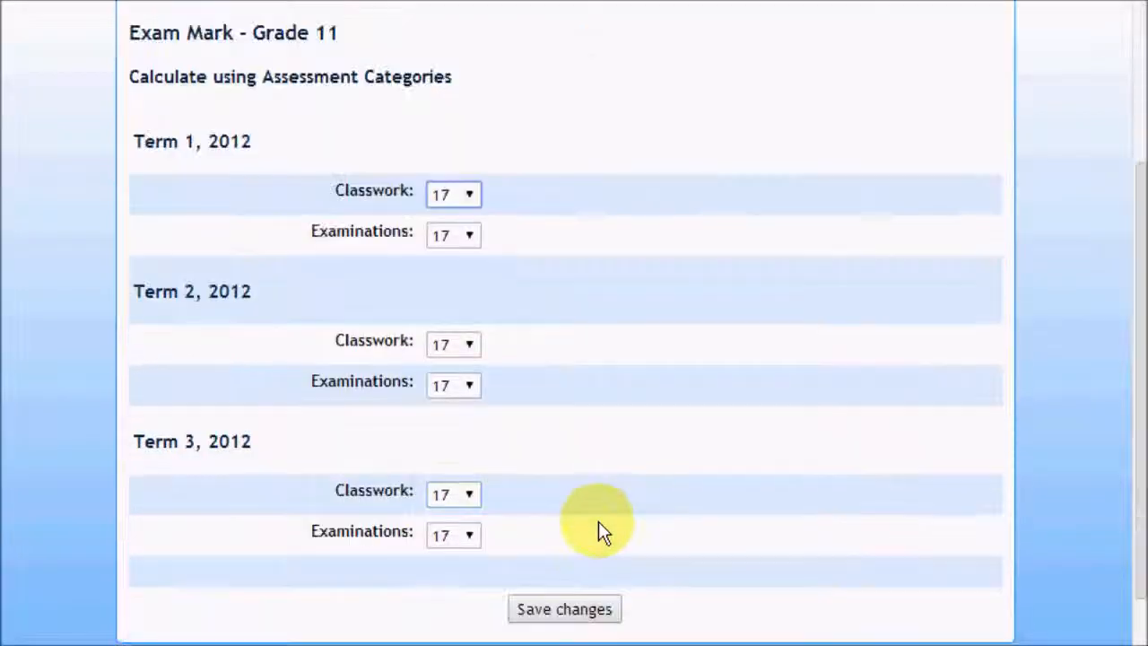
scroll(600, 527, down, 2)
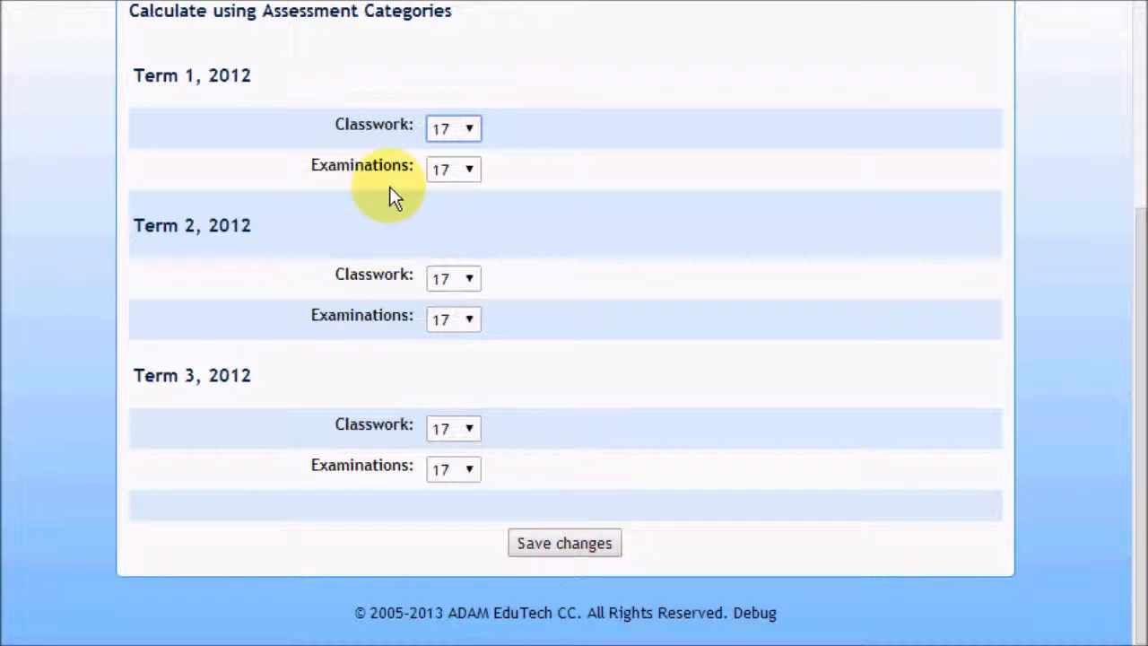
click(440, 136)
click(442, 148)
click(443, 169)
click(441, 185)
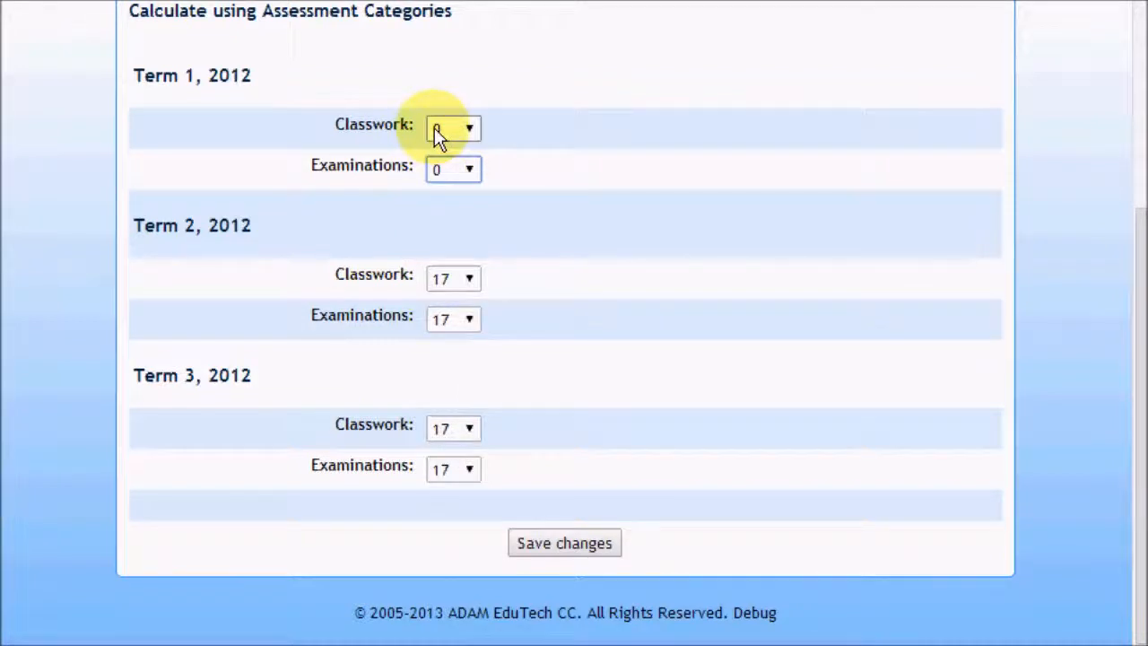
Step: Set the Term 2, 2012 weightings to 0 for Classwork and 20 for Examinations
click(446, 278)
click(446, 300)
click(442, 322)
scroll(434, 583, down, 4)
click(452, 415)
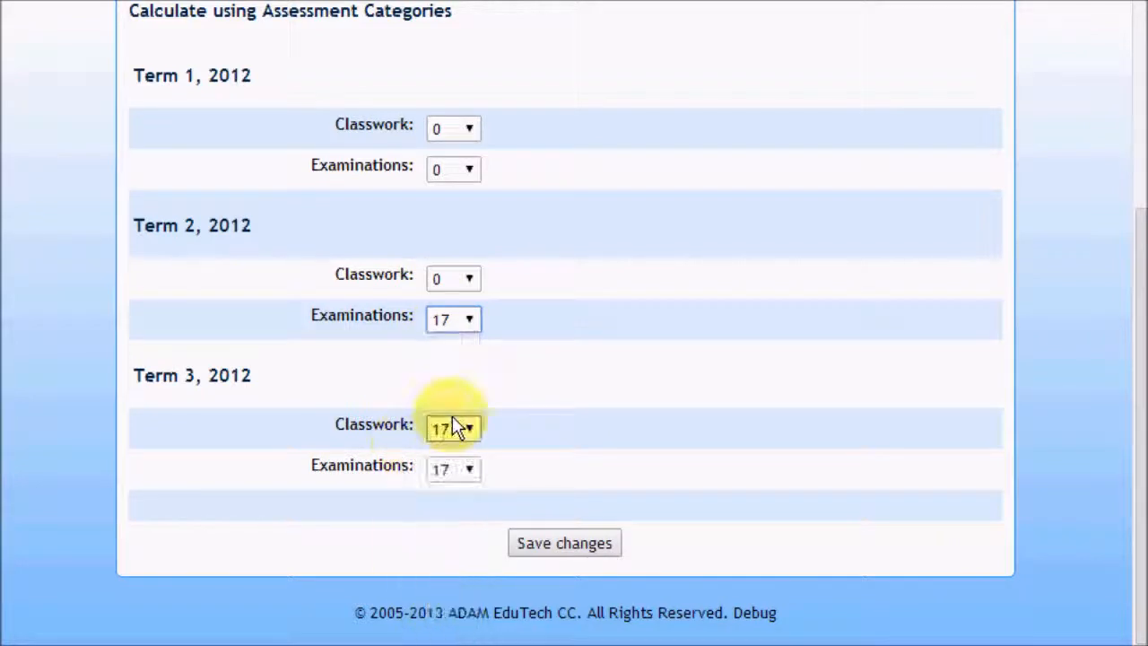
click(457, 323)
click(455, 414)
Step: Set the Term 3, 2012 weightings to 0 for Classwork and 40 for Examinations, and save the calculation
click(457, 428)
click(448, 449)
click(468, 467)
drag(472, 520, 489, 643)
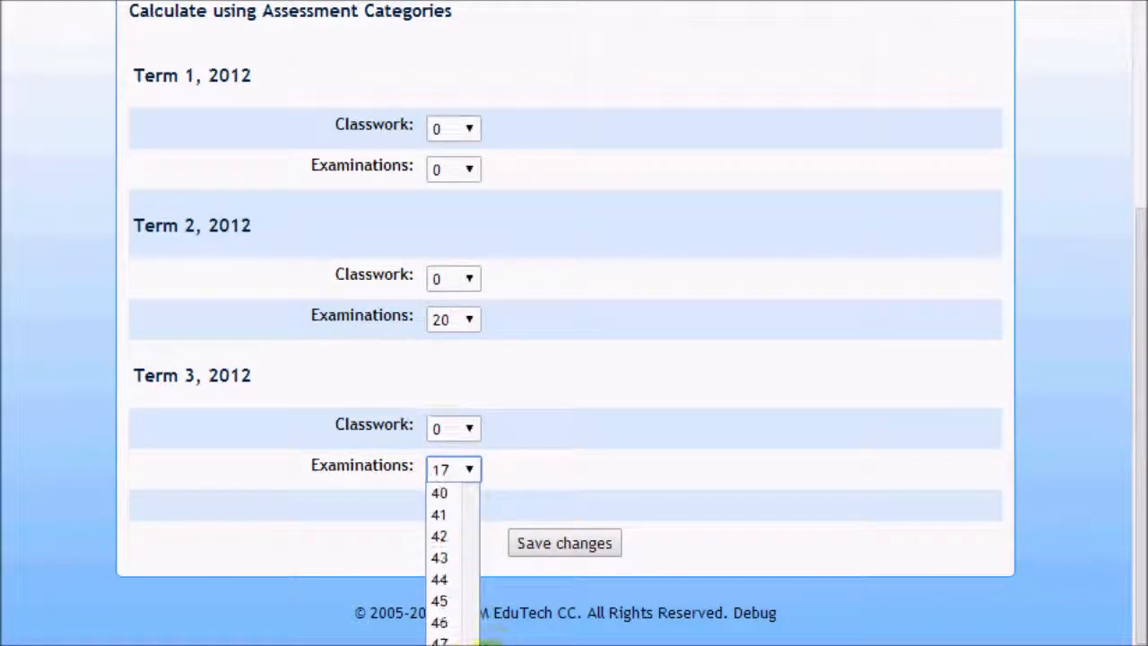
click(449, 492)
click(571, 538)
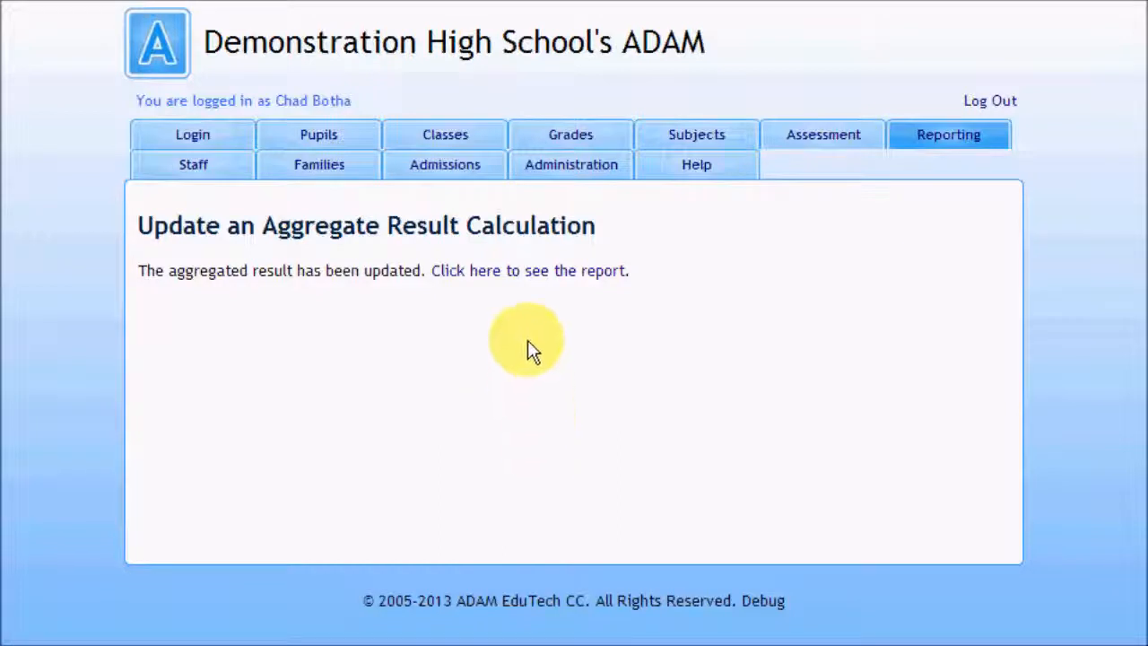
Step: Open the report for the Grade 11 Exam Mark aggregated result and view it for Mathematics (C)
click(523, 274)
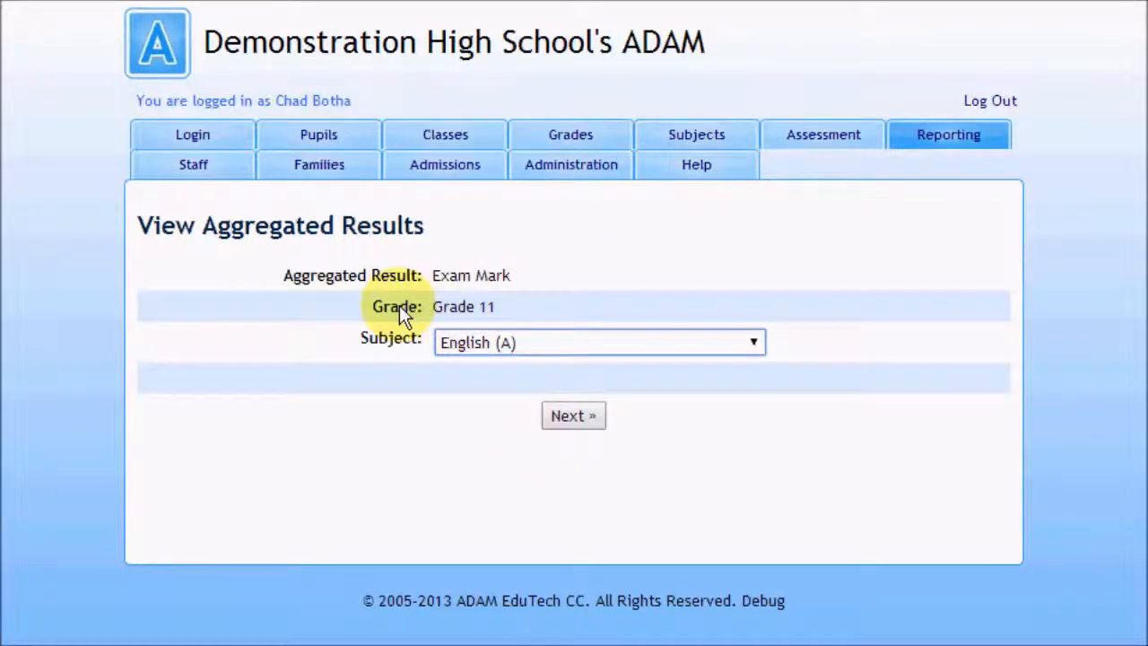
drag(399, 305, 477, 310)
click(485, 319)
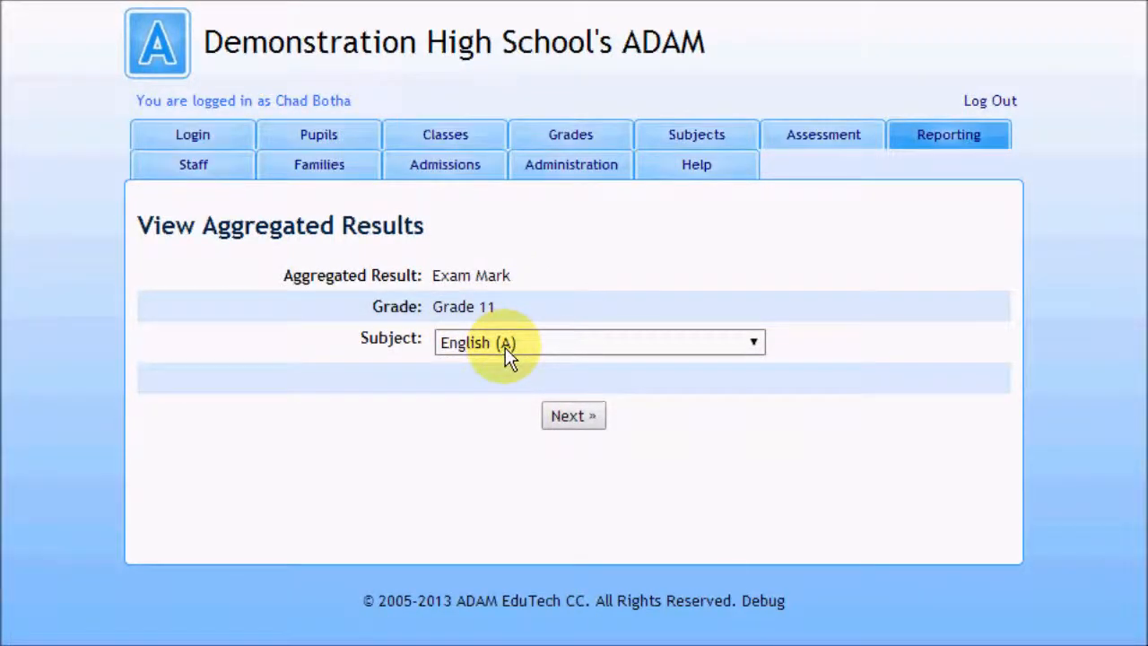
click(505, 347)
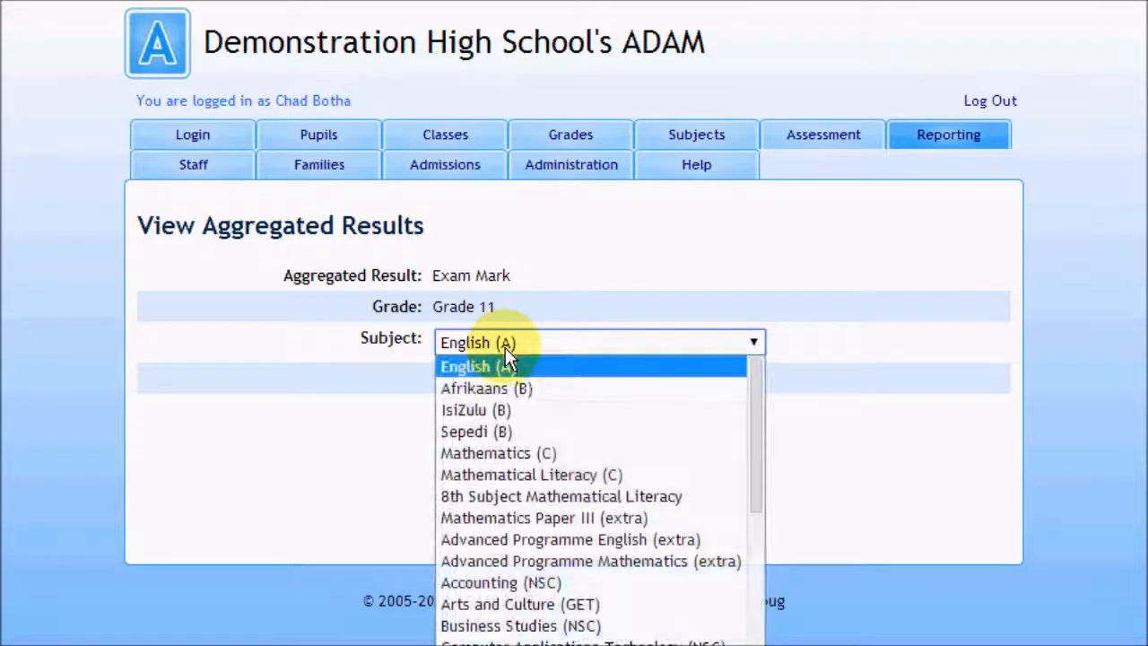
click(517, 456)
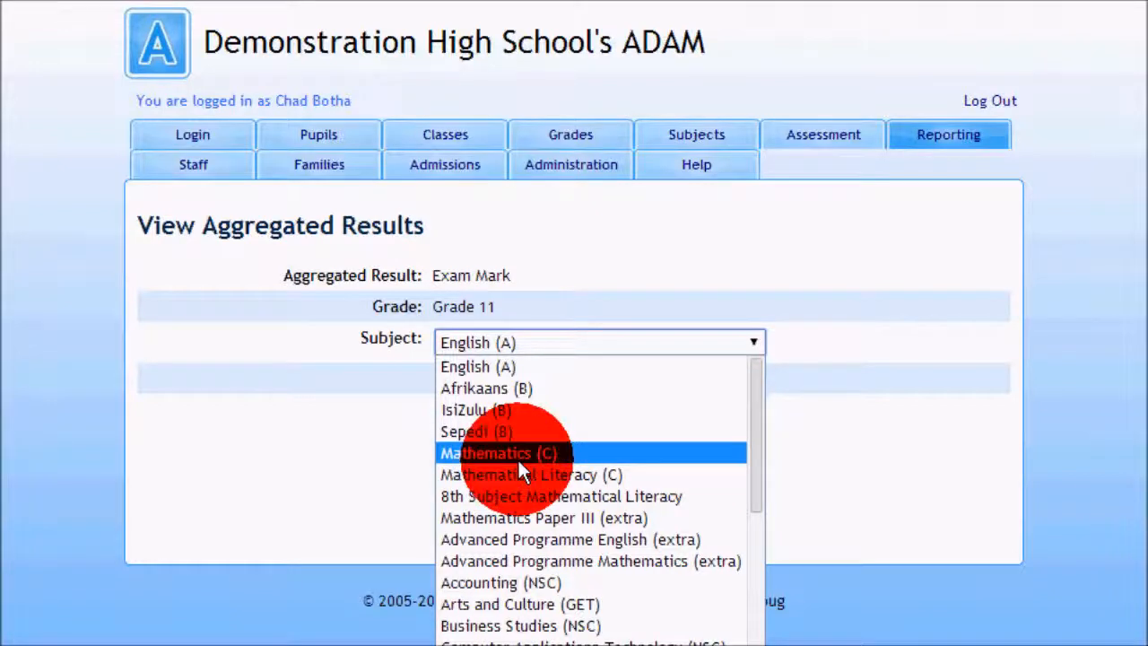
click(591, 419)
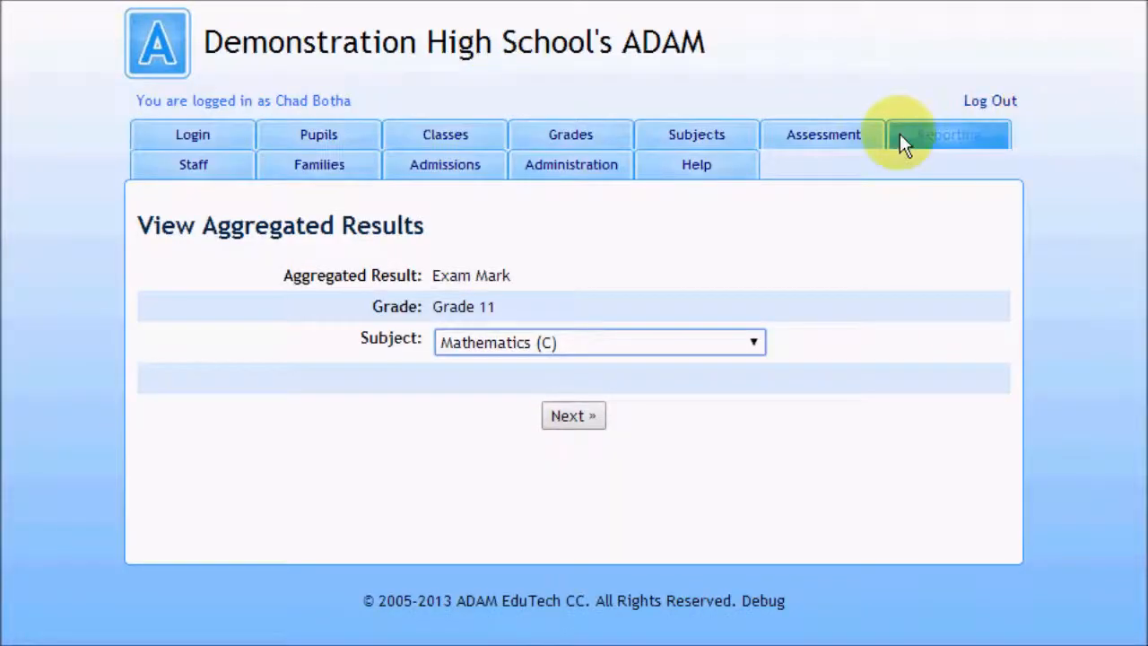
Step: Start a new aggregated result for academic year 2012, available to any class in a specific grade and subject
click(957, 135)
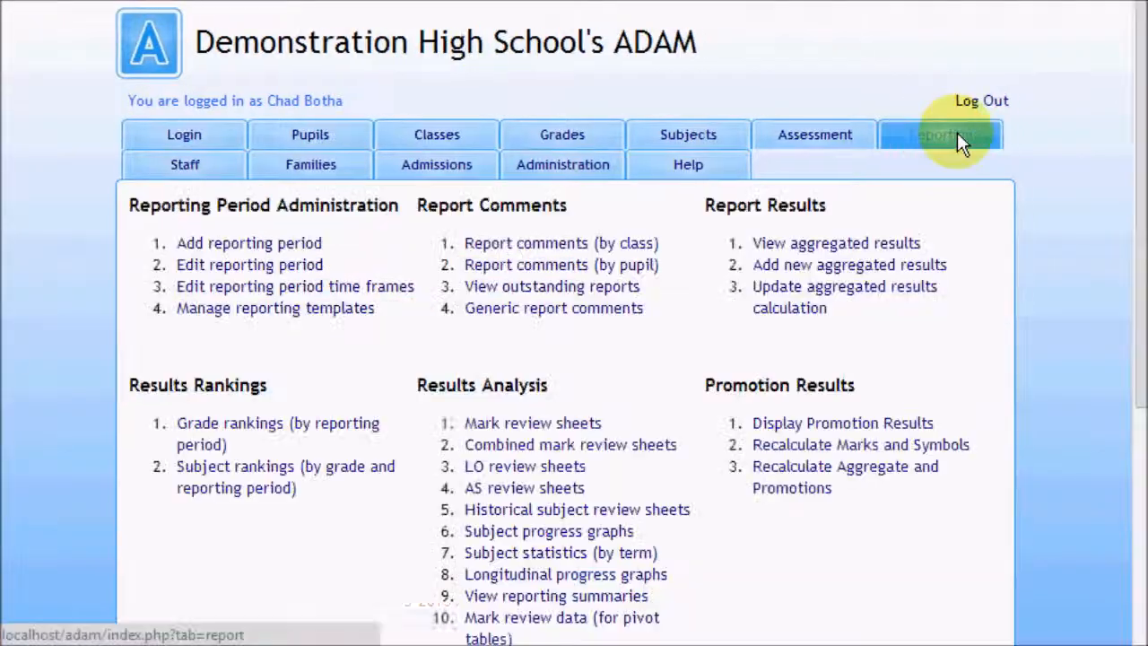
click(885, 270)
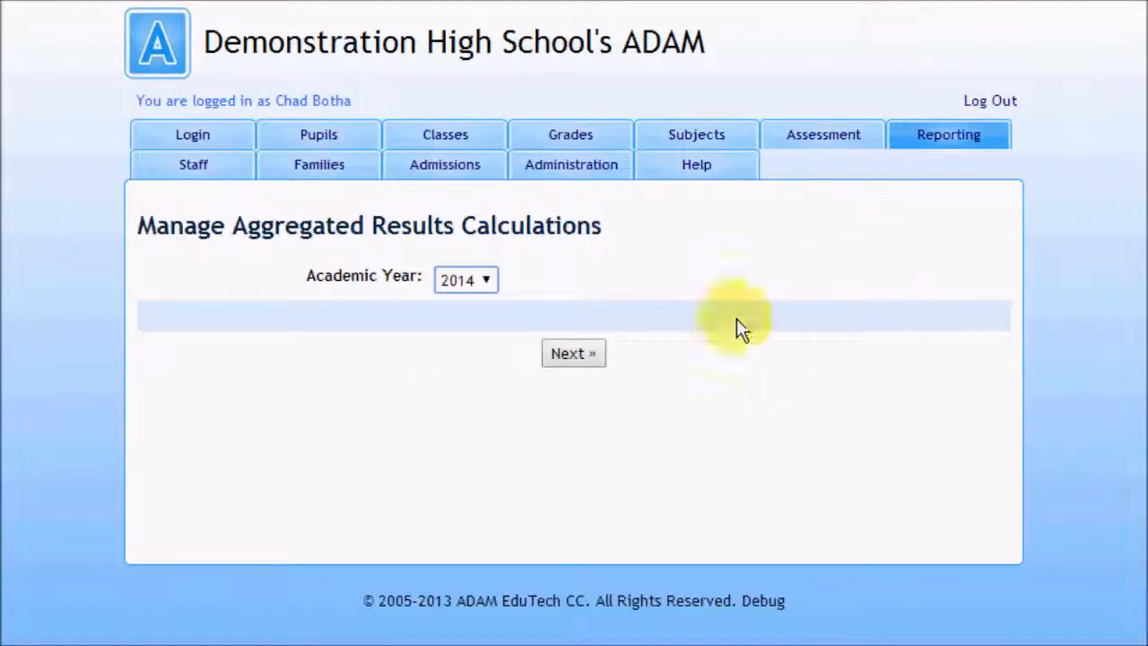
click(489, 282)
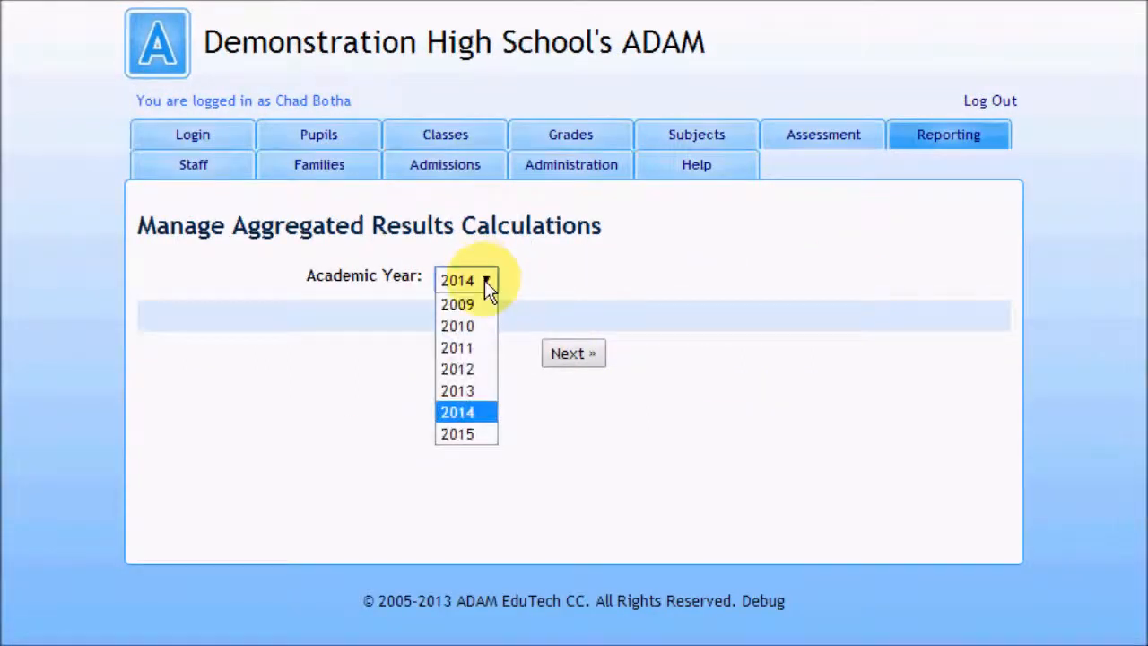
click(485, 367)
click(607, 355)
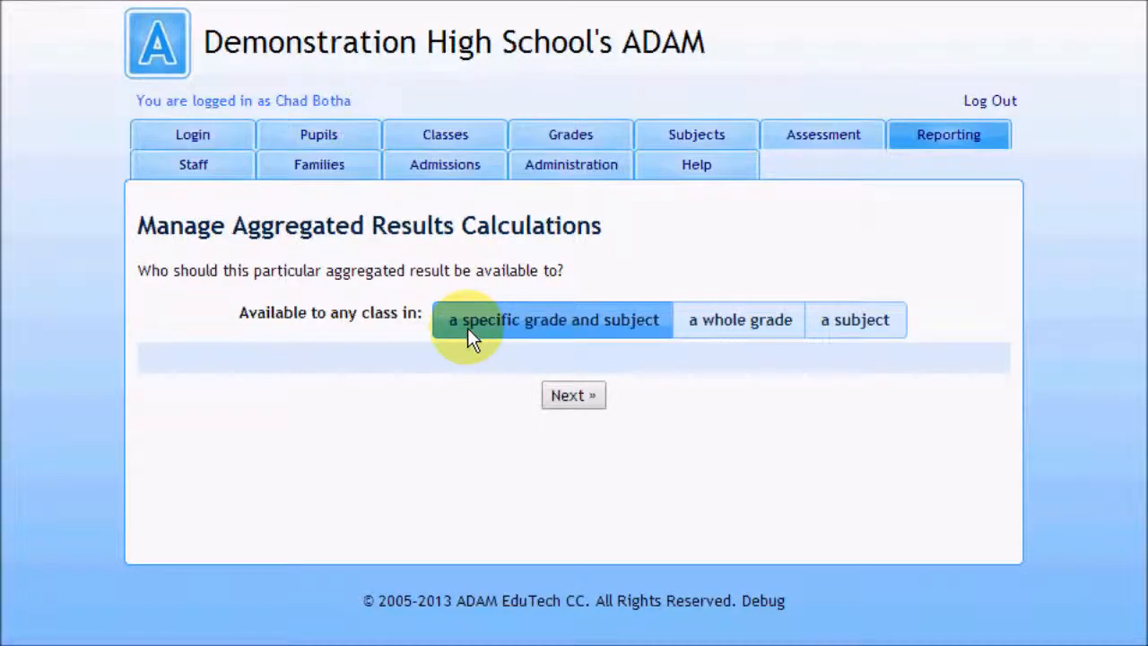
click(566, 396)
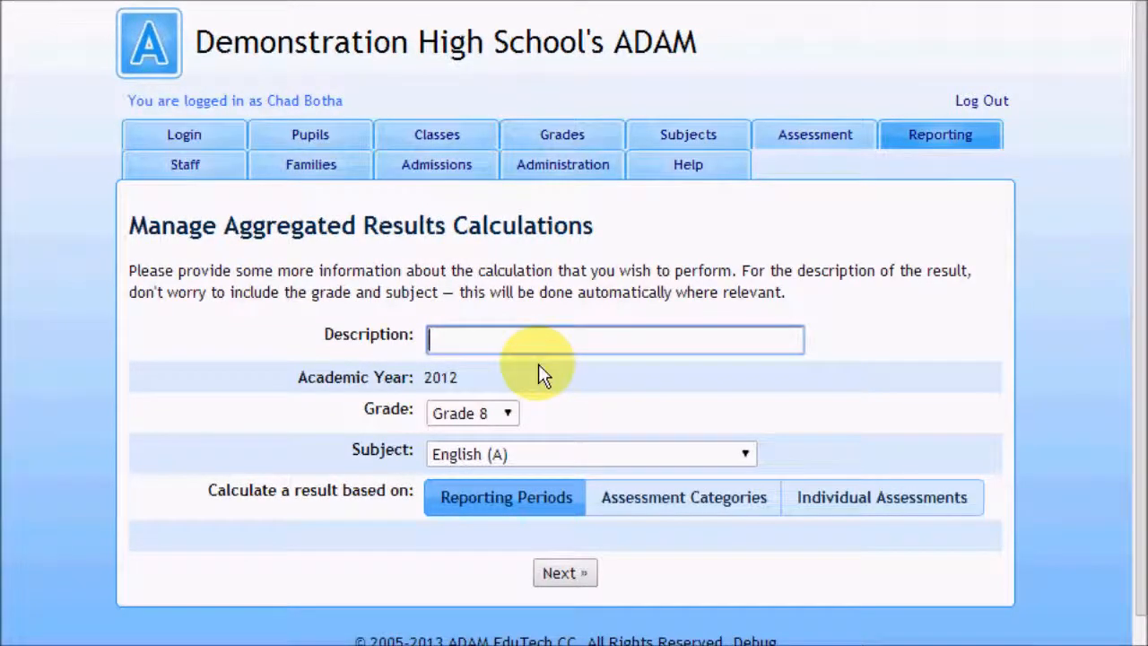
Step: Describe the calculation as Portfolio Result for Grade 12 English (A), based on individual assessments, and continue to the calculation lines
text(Porto)
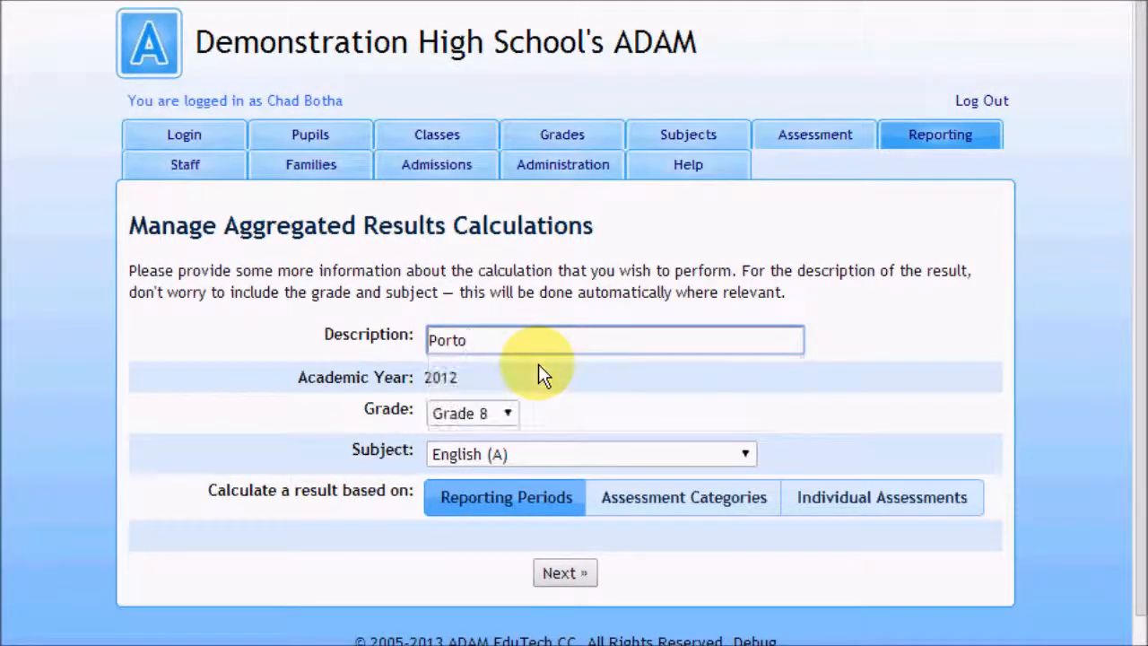
key(BackSpace)
click(539, 370)
click(507, 412)
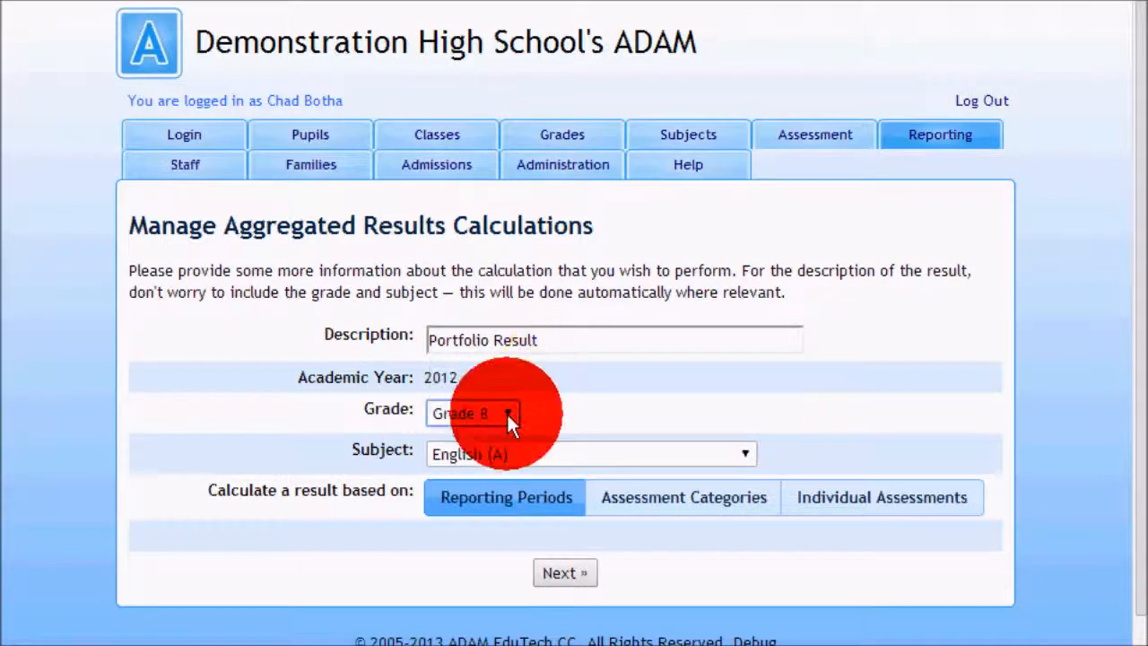
click(497, 524)
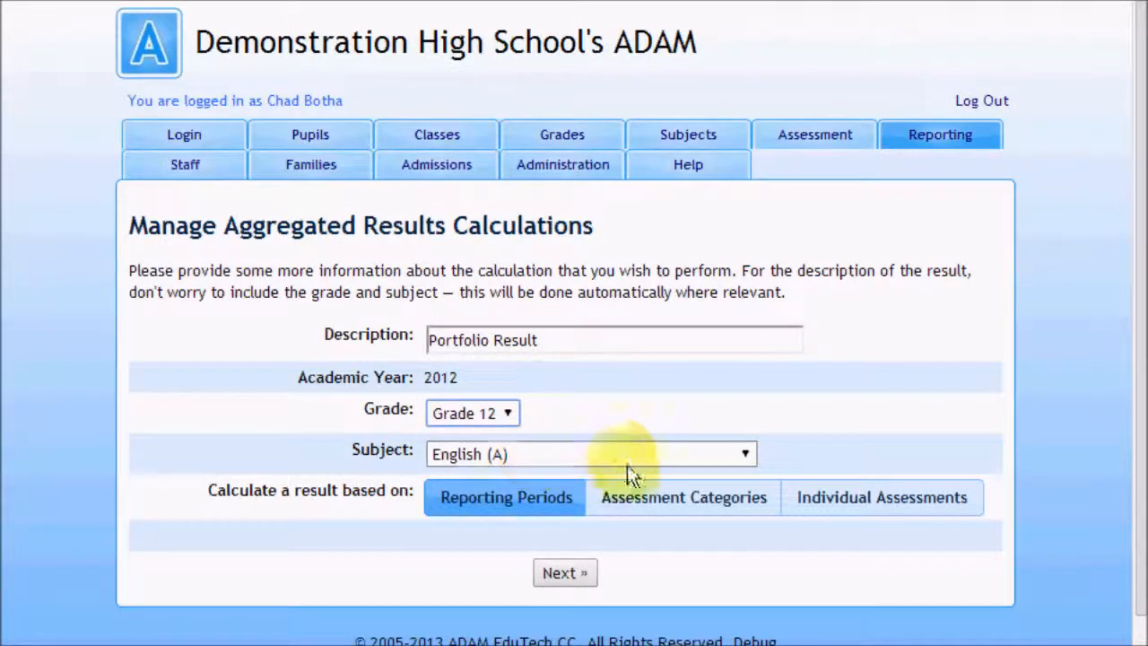
click(867, 510)
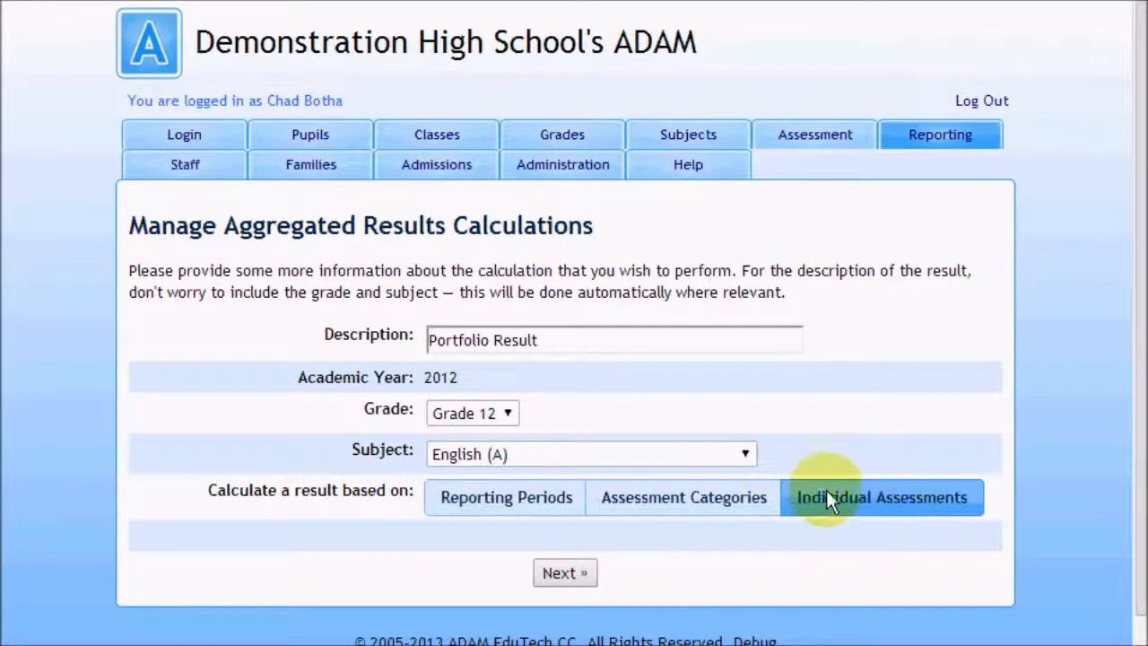
click(581, 574)
click(584, 574)
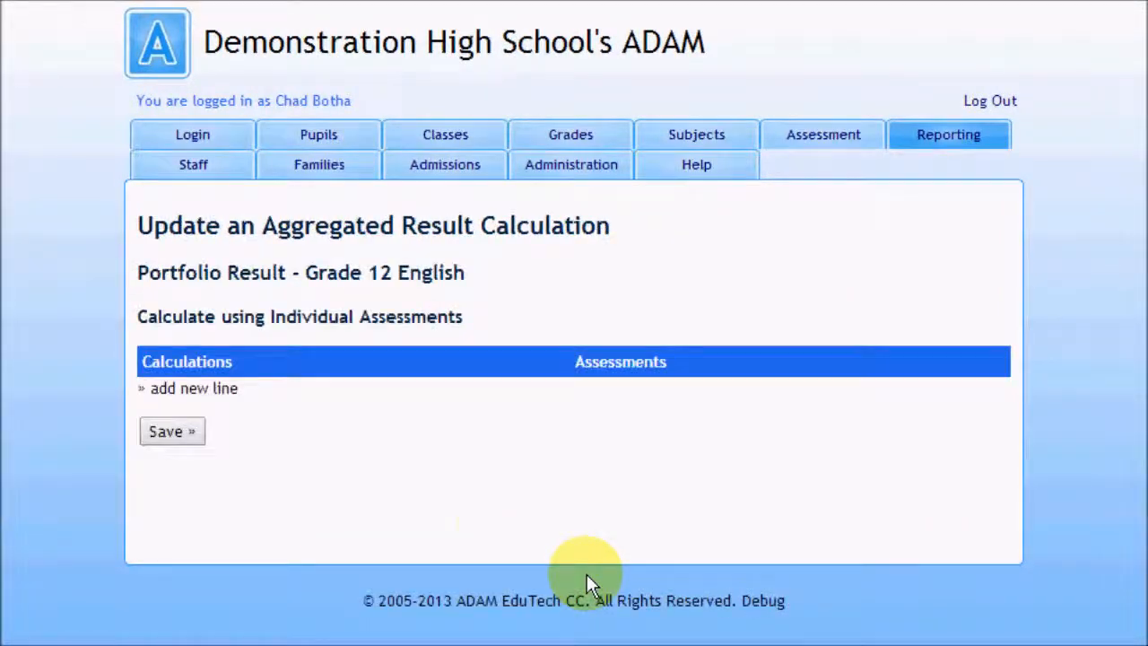
Step: Add a calculation line to the Portfolio Result and name it Class Tests
click(192, 392)
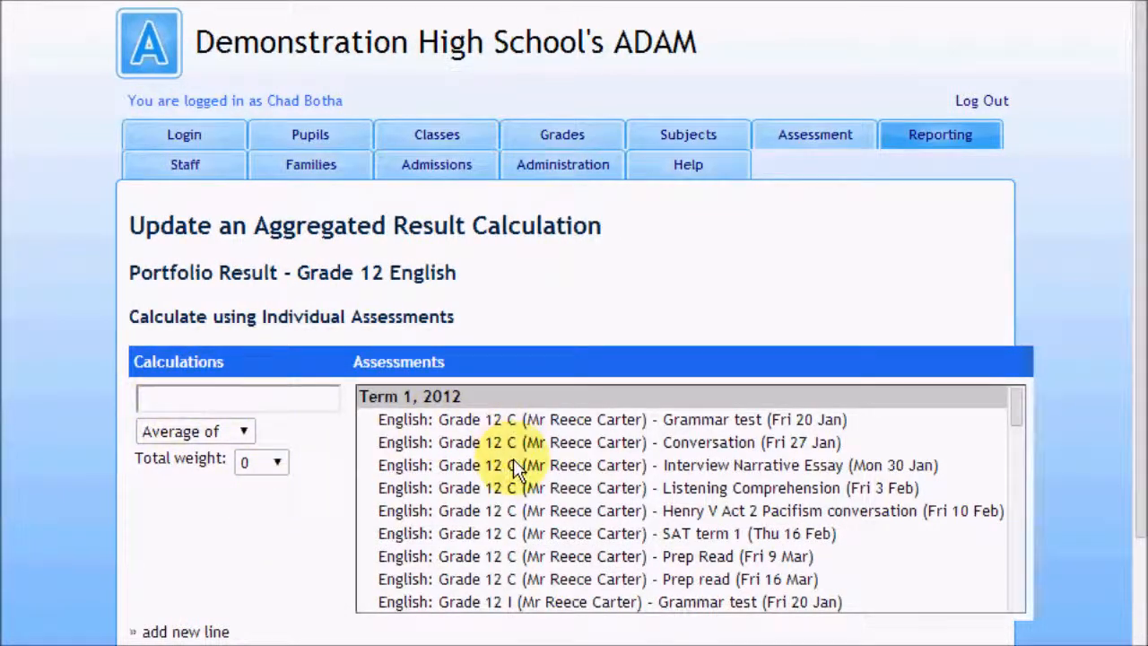
scroll(231, 536, down, 3)
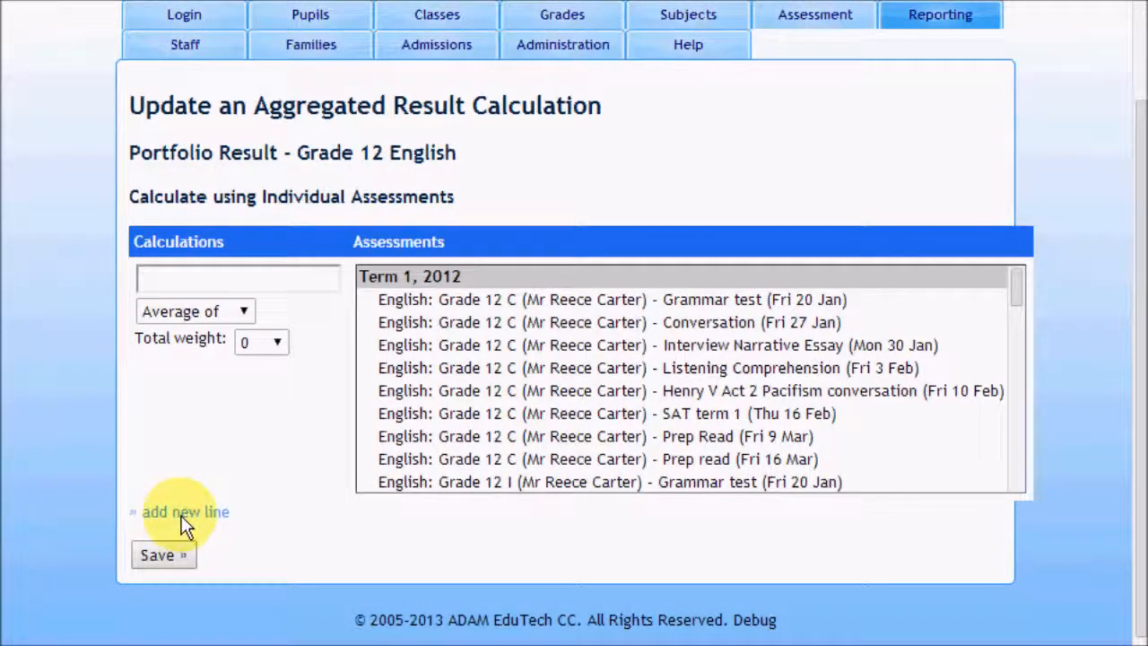
click(169, 278)
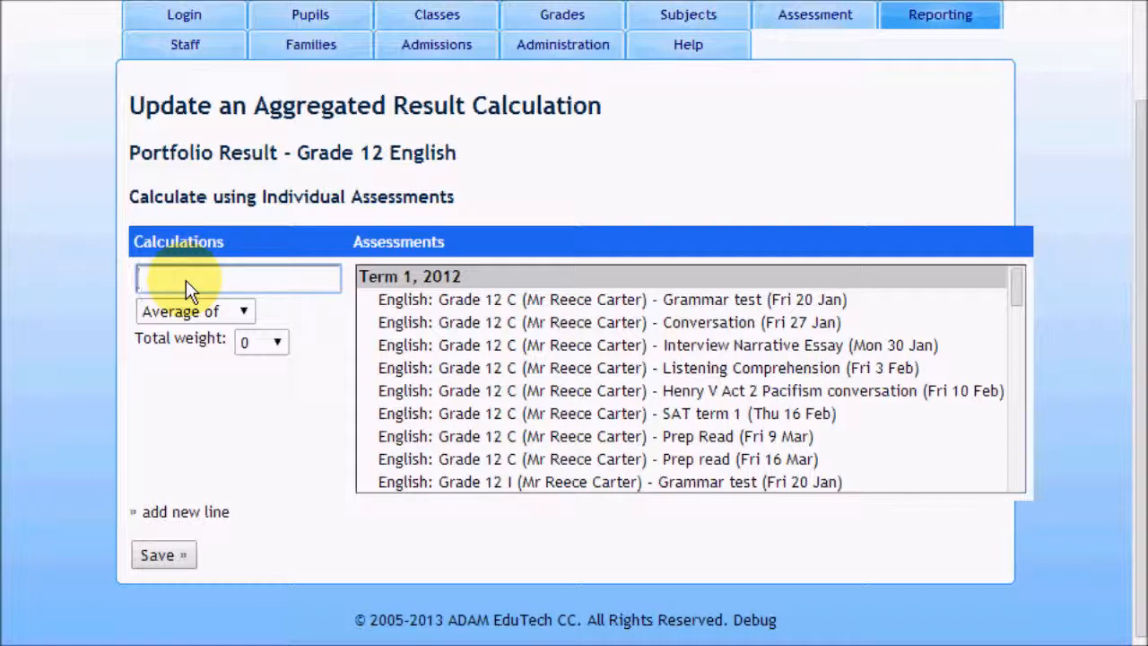
text(Class)
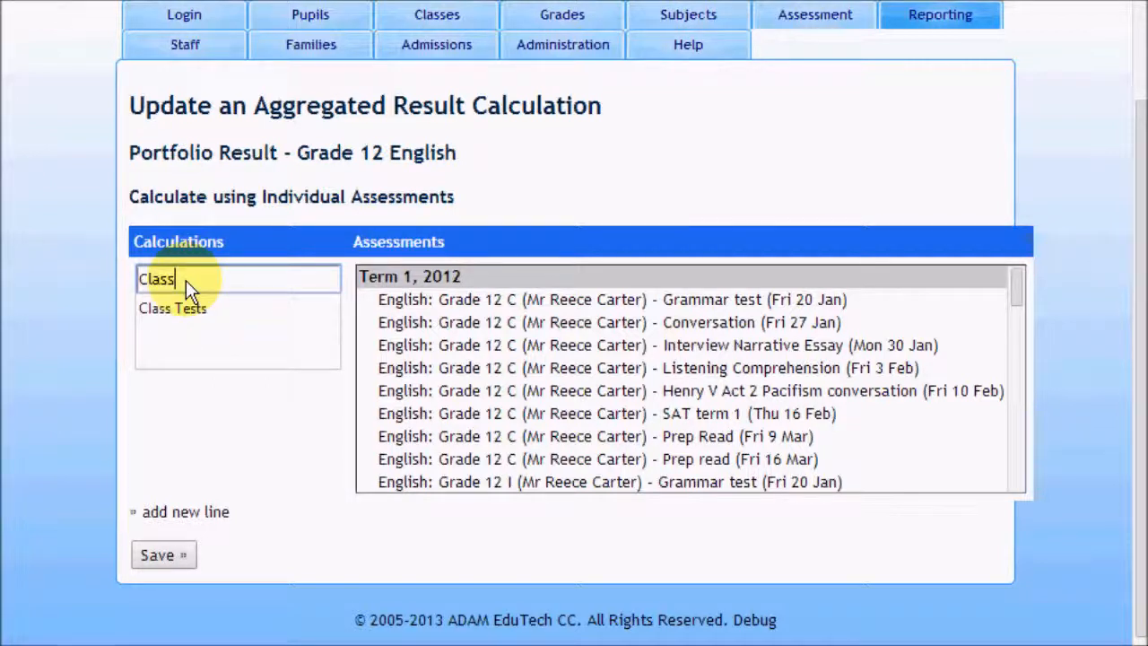
key(Down)
key(Return)
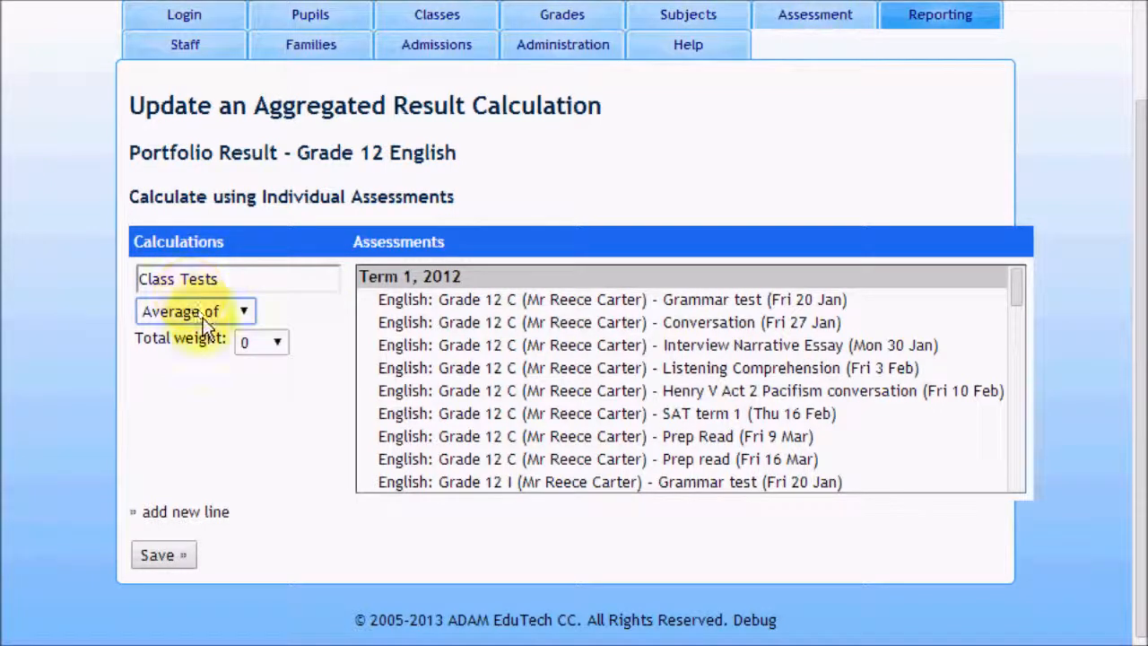
Step: Set the Class Tests line to use the best 3 from its assessments, with a total weight of 30
click(205, 323)
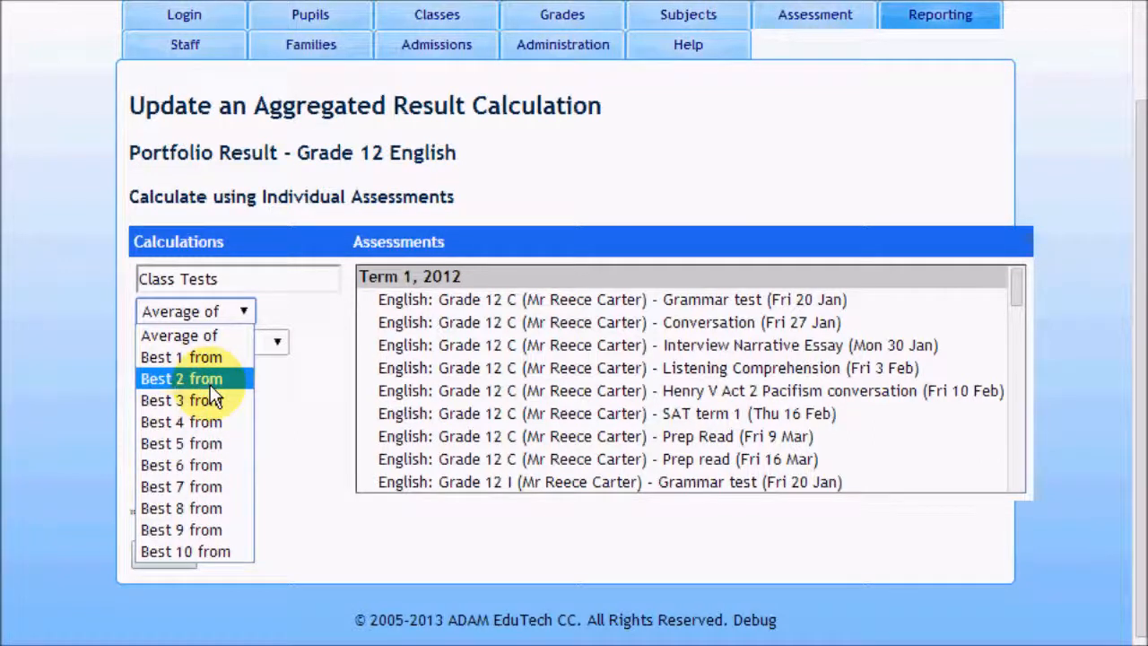
click(192, 401)
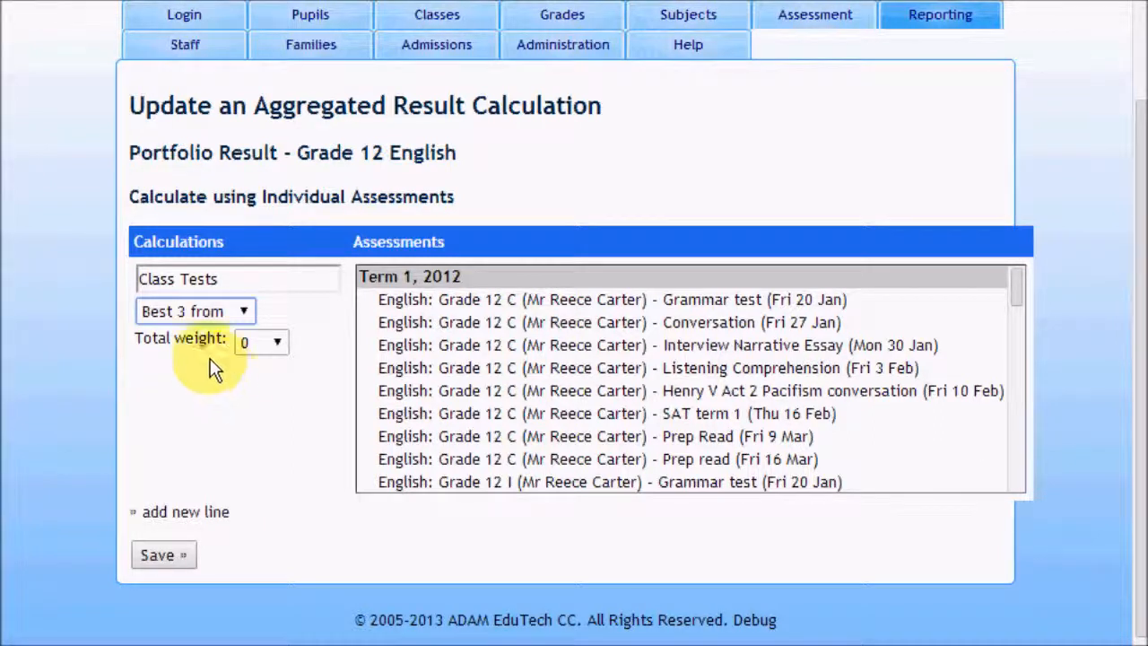
click(260, 343)
scroll(281, 619, down, 5)
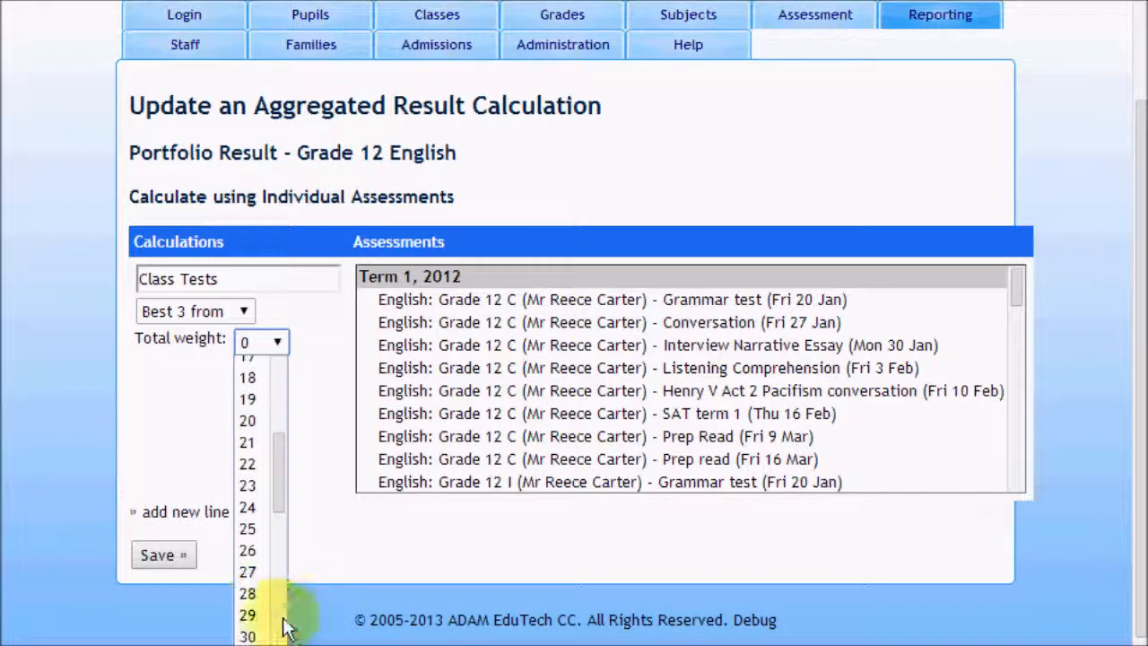
scroll(282, 516, down, 4)
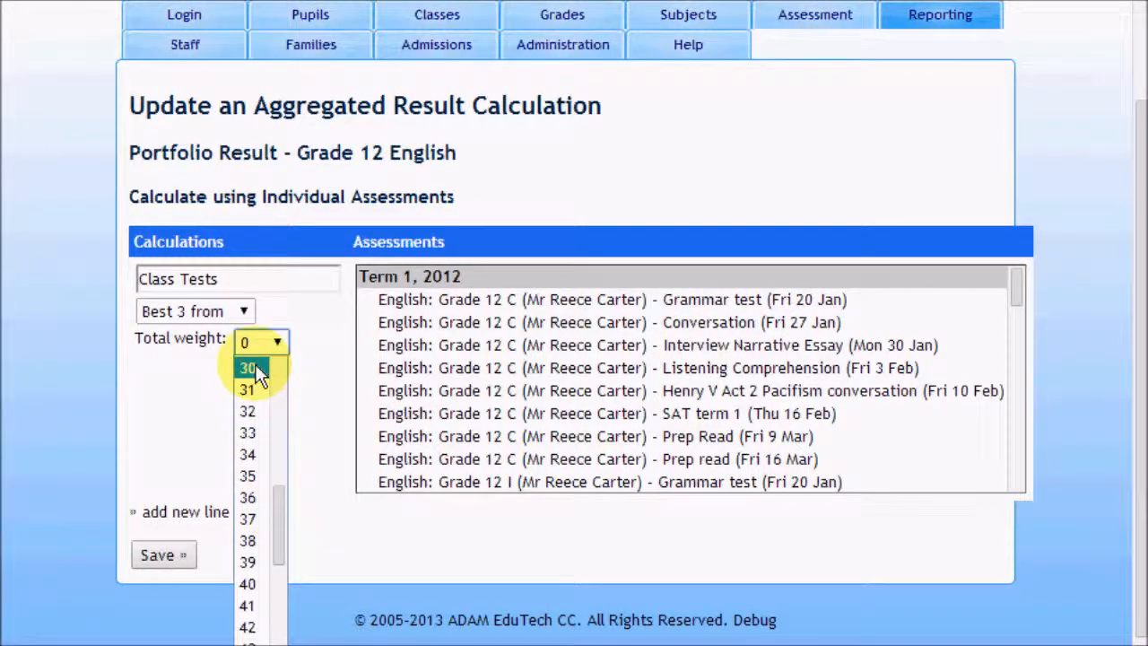
click(250, 368)
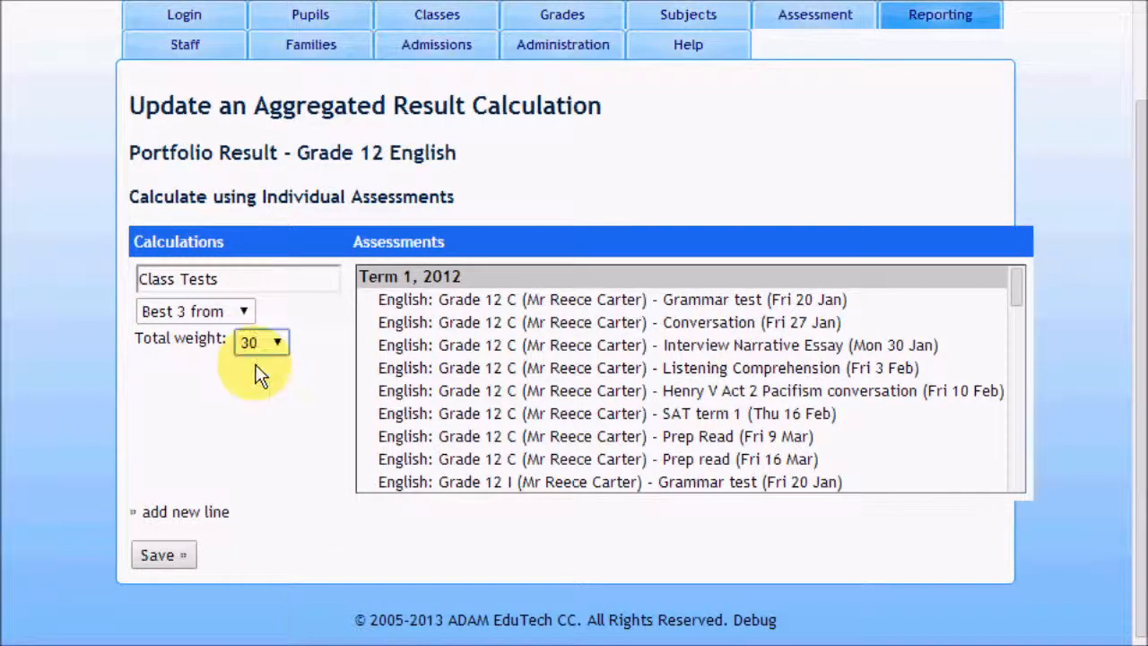
Step: Select the Term 1 Grammar test (20 Jan) and SAT term 1 (16 Feb) assessments of Grade 12 C and Grade 12 I for Class Tests
click(787, 300)
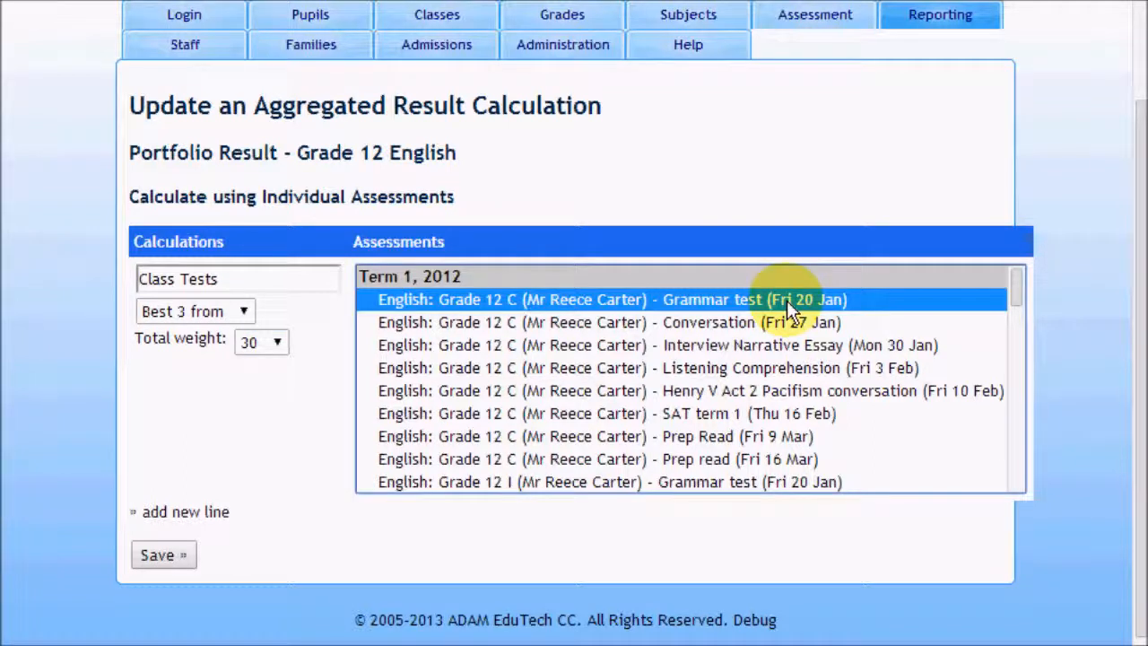
ctrl+click(735, 410)
scroll(736, 410, down, 2)
ctrl+click(716, 370)
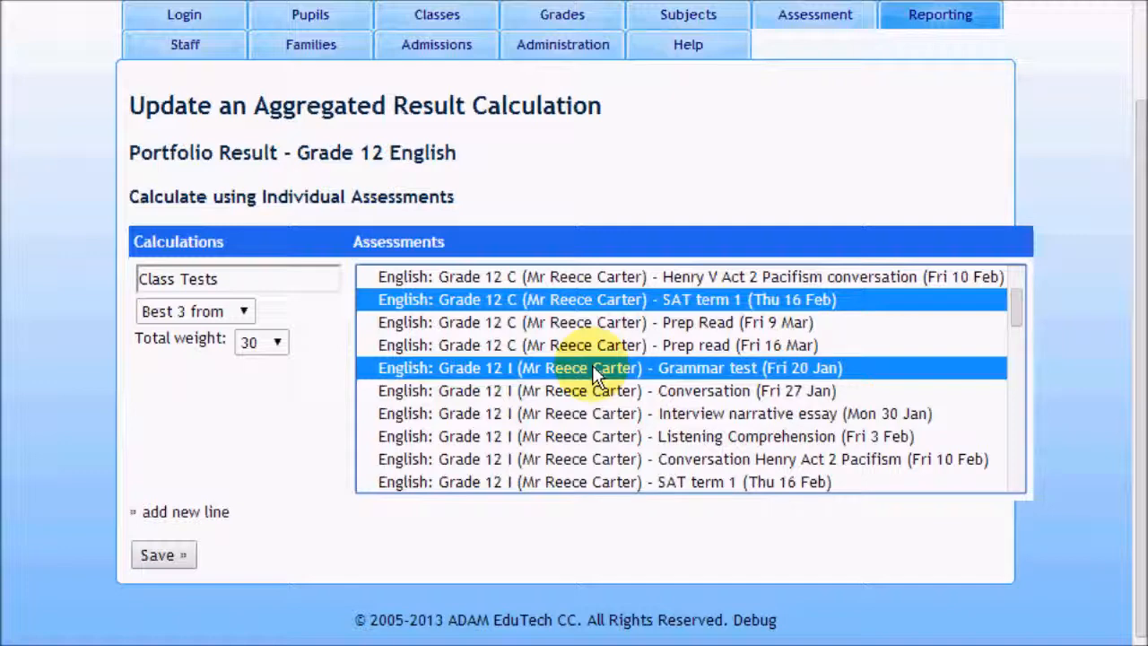
scroll(592, 375, down, 1)
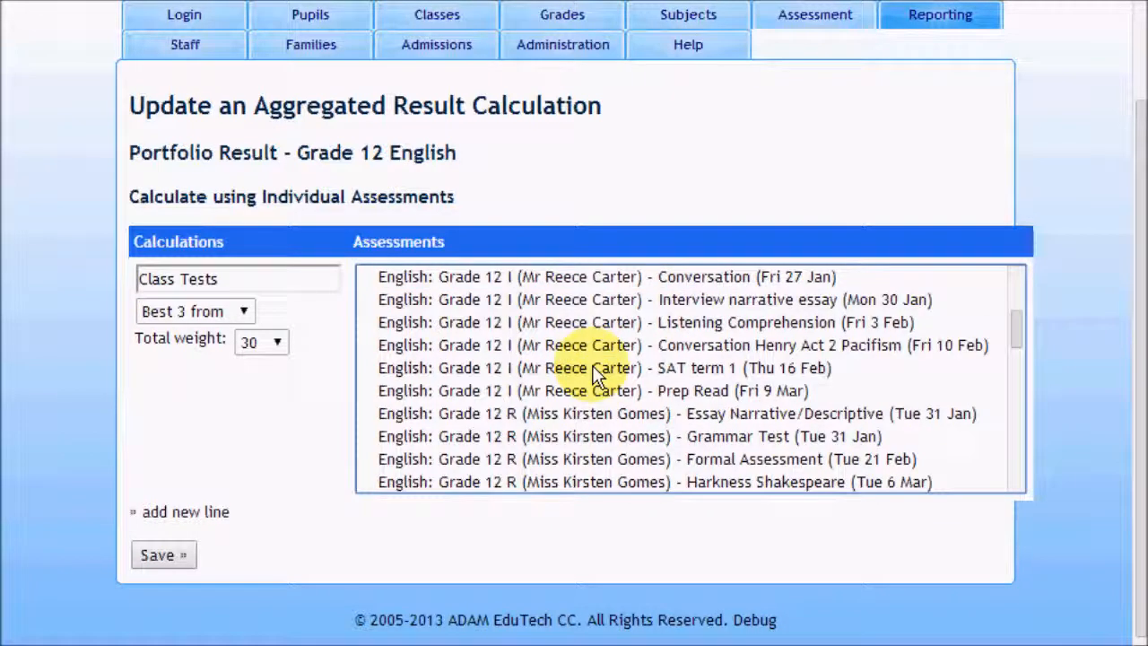
ctrl+click(598, 367)
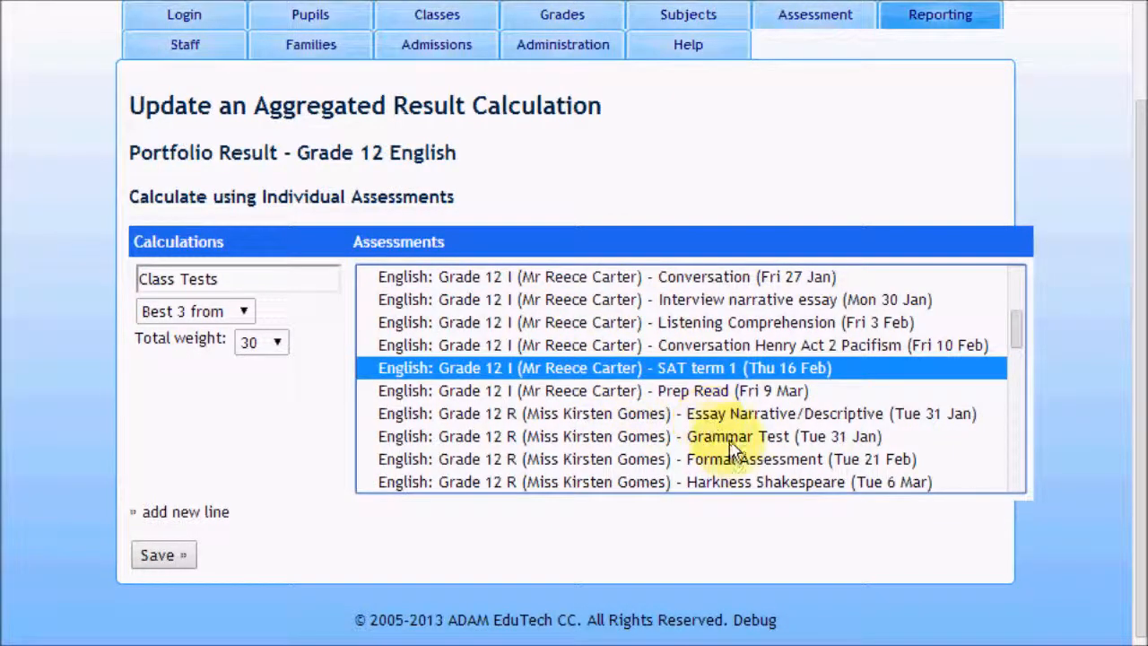
Step: Add a second calculation line named Exam Results and set its total weight to 30
click(186, 516)
click(189, 521)
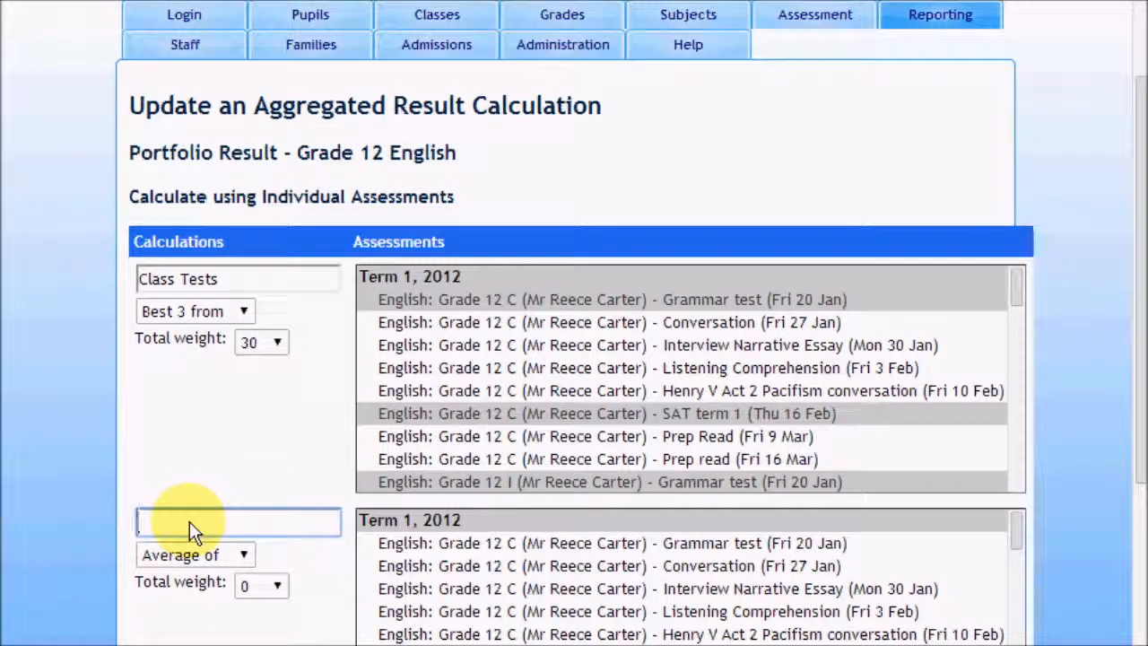
text(Exa)
key(Down)
key(Return)
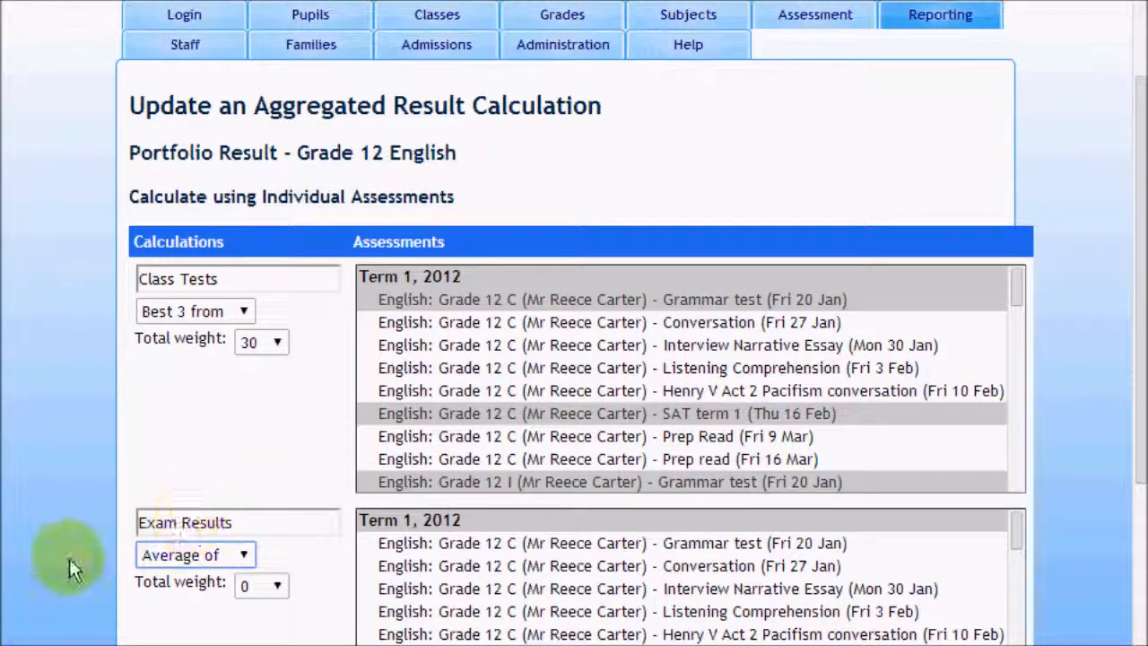
click(256, 585)
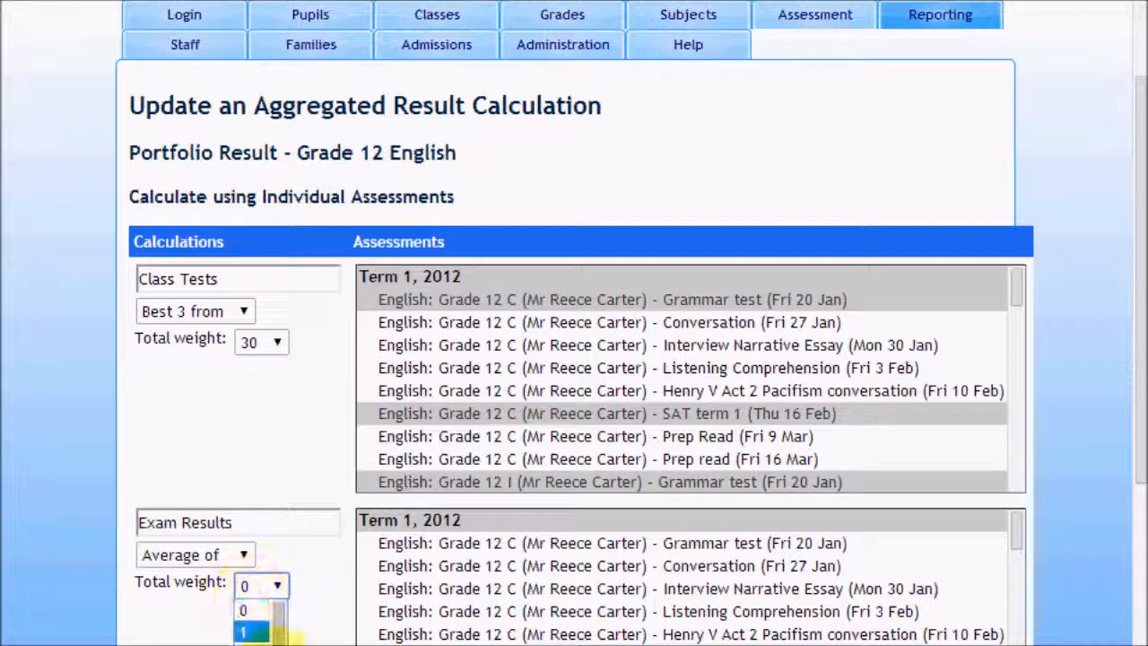
mouse_move(278, 635)
mouse_down()
mouse_move(279, 645)
mouse_move(286, 628)
mouse_up()
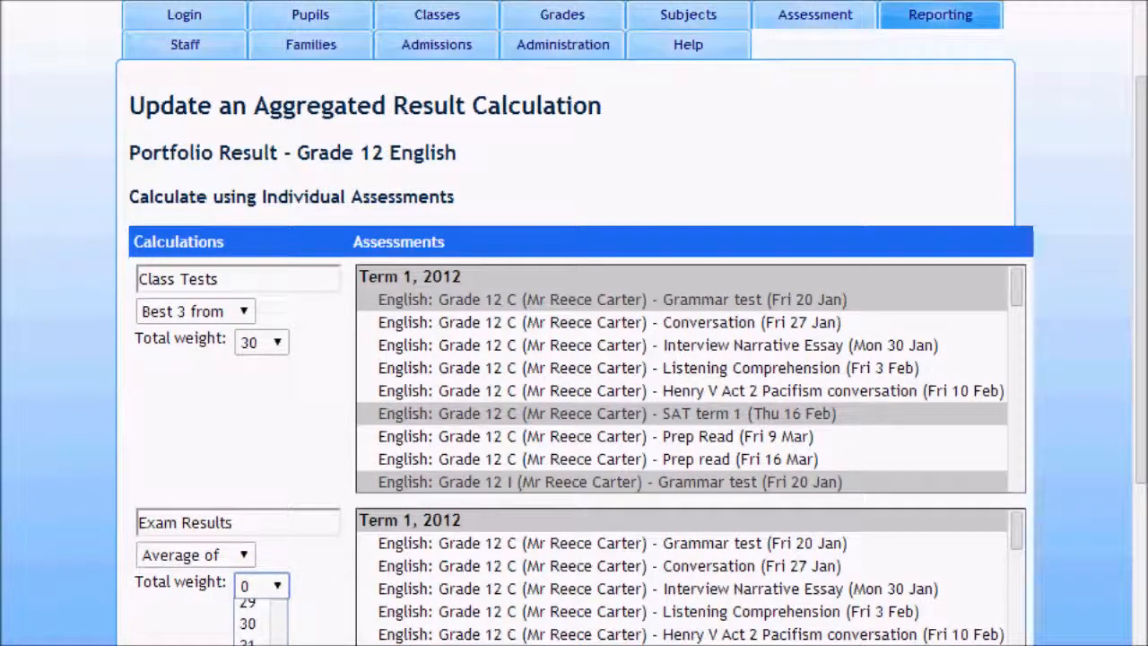
click(285, 617)
Step: Select Grade 12 C's Writing Exam Prelim and Reading Exam Prelim assessments (Wed 1 Aug) for the Exam Results line
scroll(295, 608, down, 1)
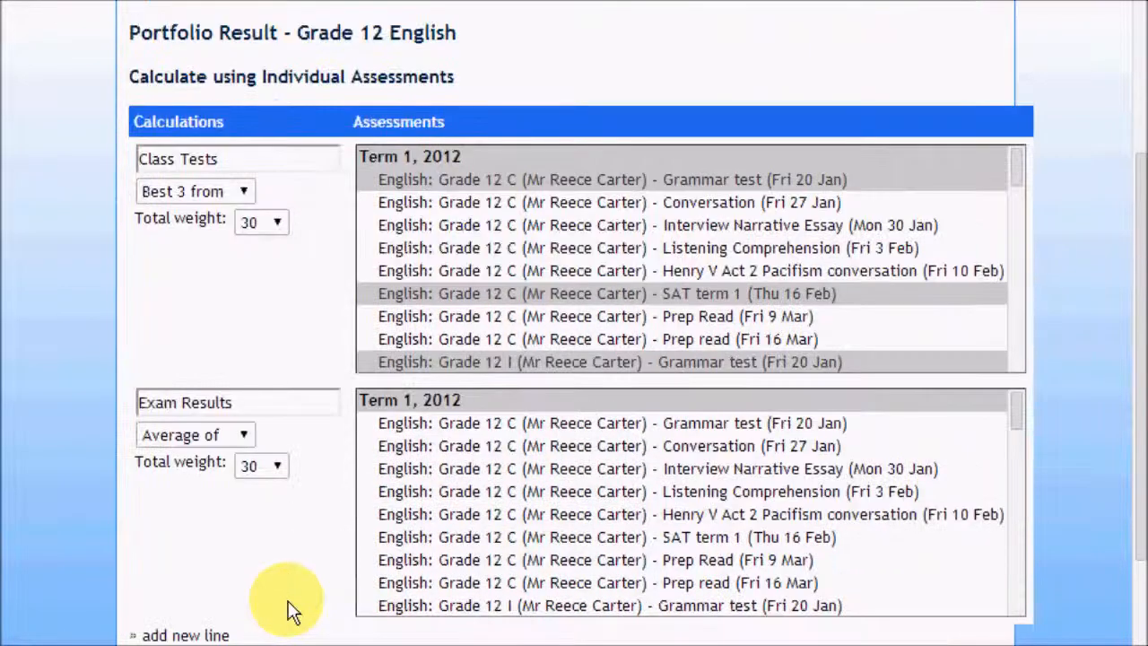
scroll(385, 602, down, 1)
scroll(875, 564, down, 3)
scroll(815, 513, down, 6)
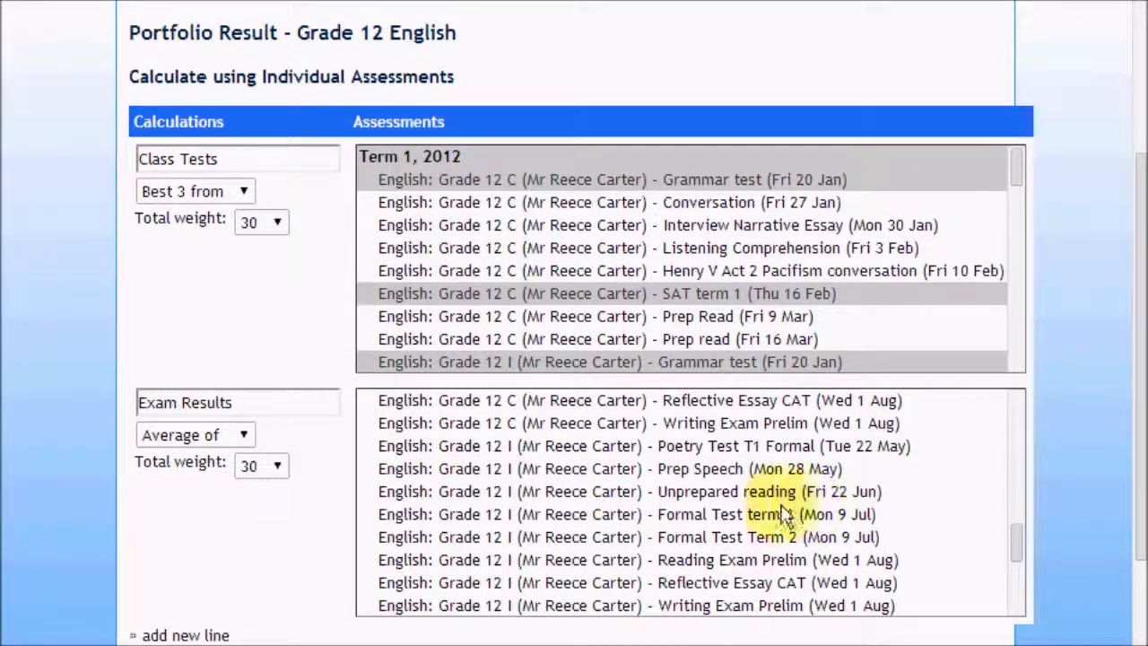
click(761, 423)
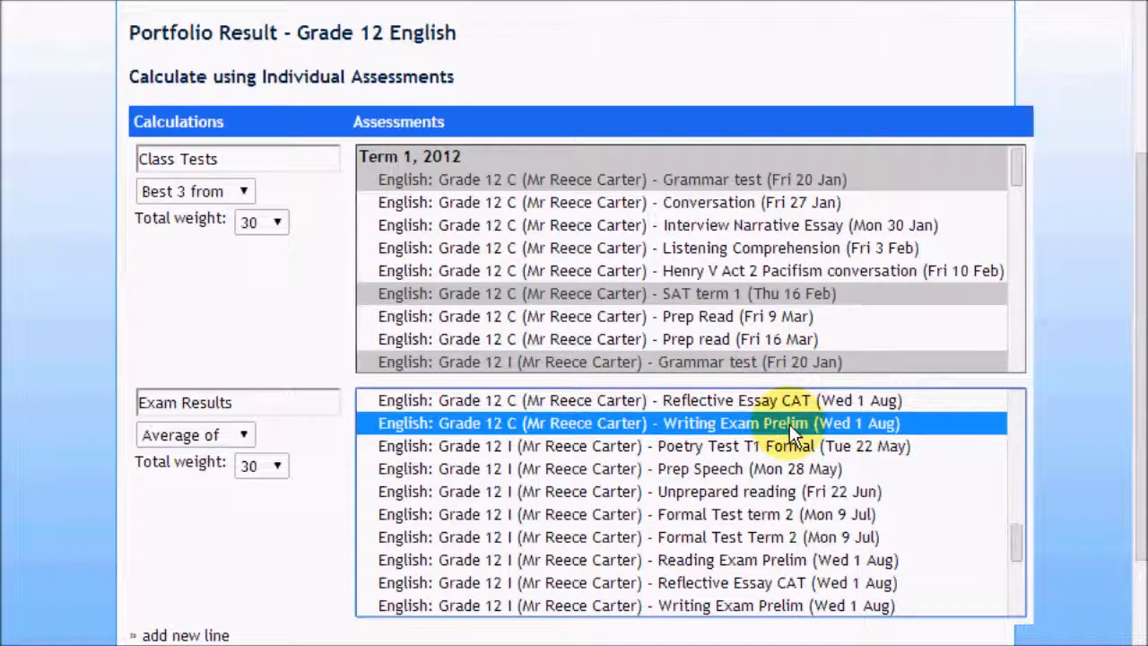
scroll(789, 424, up, 2)
ctrl+click(779, 446)
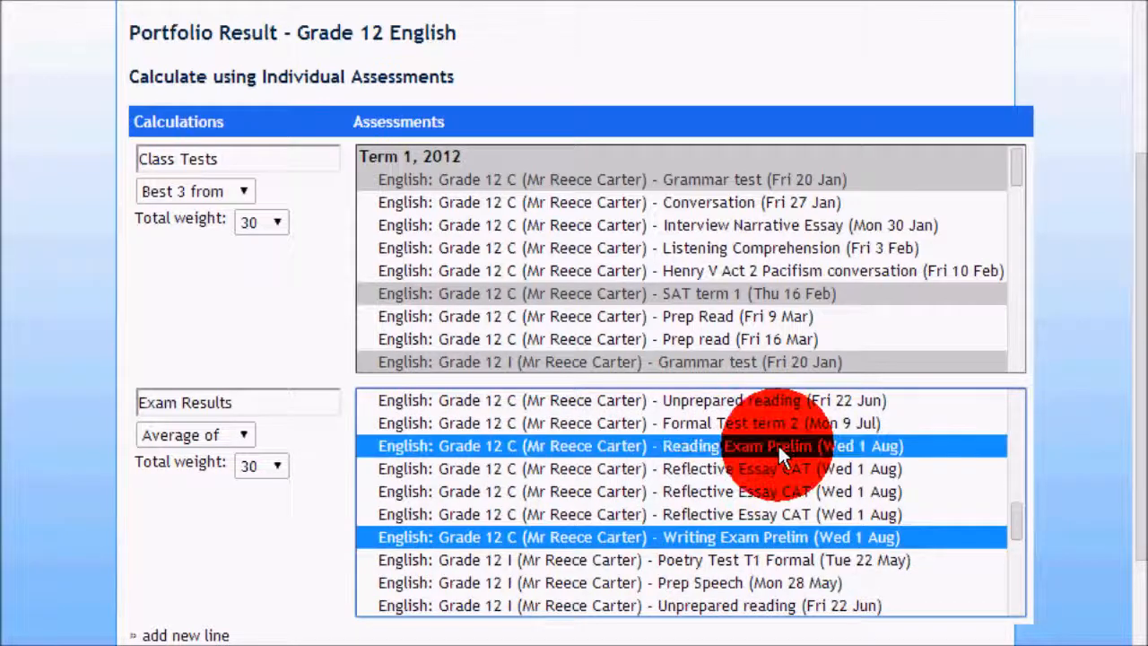
Step: Add Grade 12 I's Reading and Writing Exam Prelims (1 Aug) and Grade 12 R's Paper 1 (24 Jul) and Paper 2 (1 Aug) to Exam Results
scroll(798, 476, down, 4)
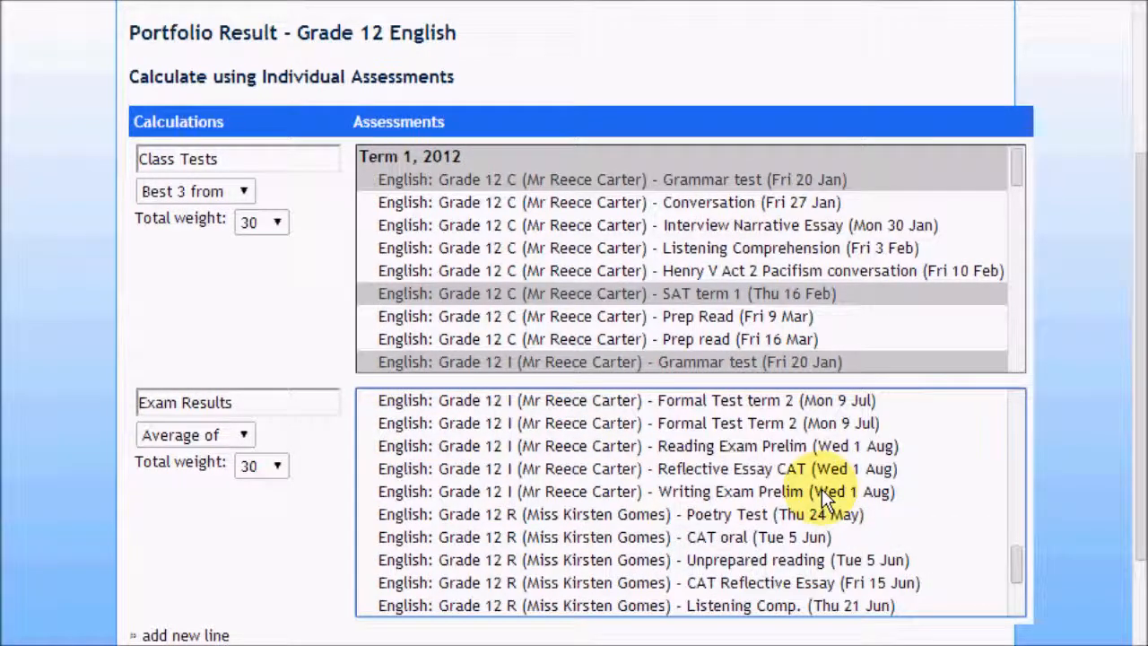
click(729, 492)
ctrl+click(699, 446)
scroll(772, 474, down, 2)
ctrl+click(714, 518)
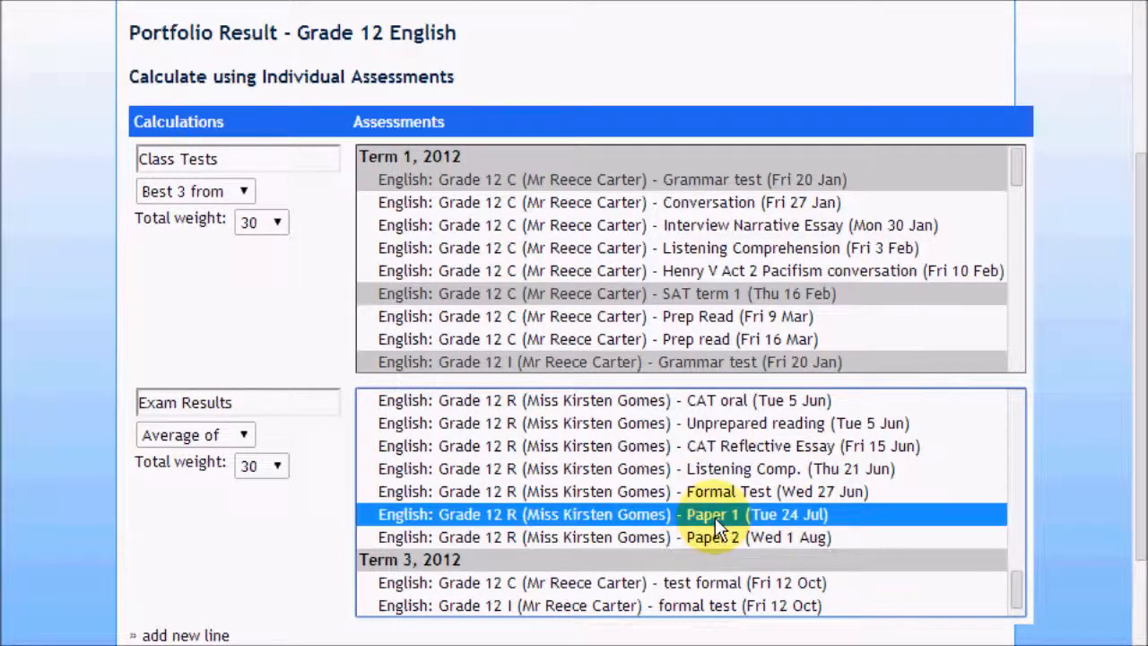
ctrl+click(725, 537)
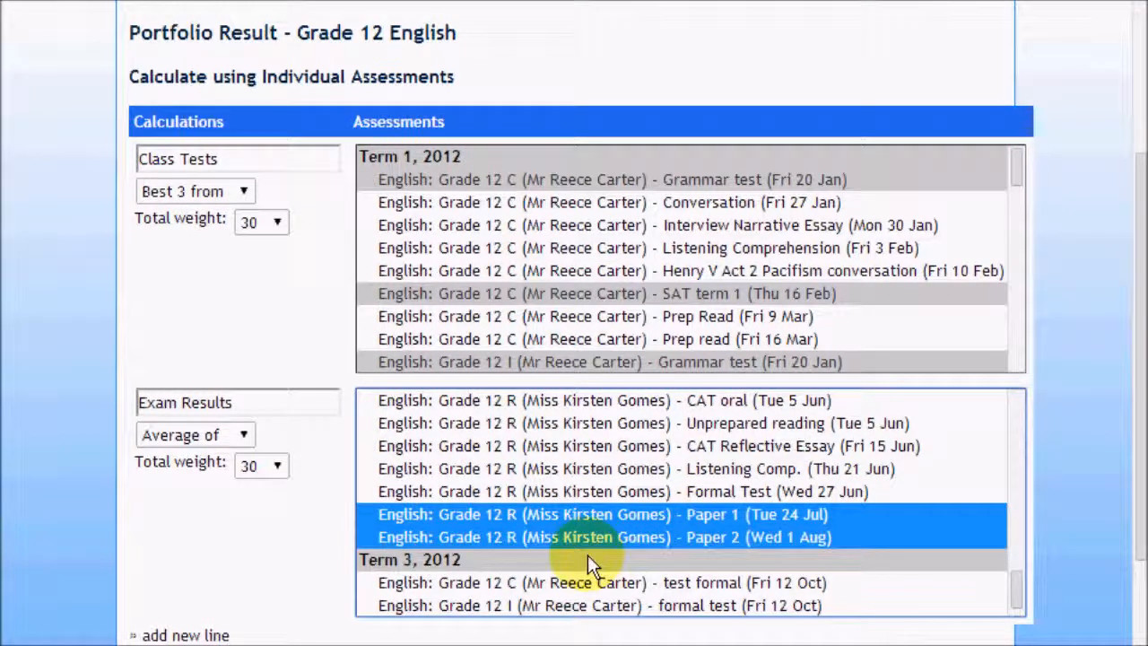
scroll(588, 555, down, 3)
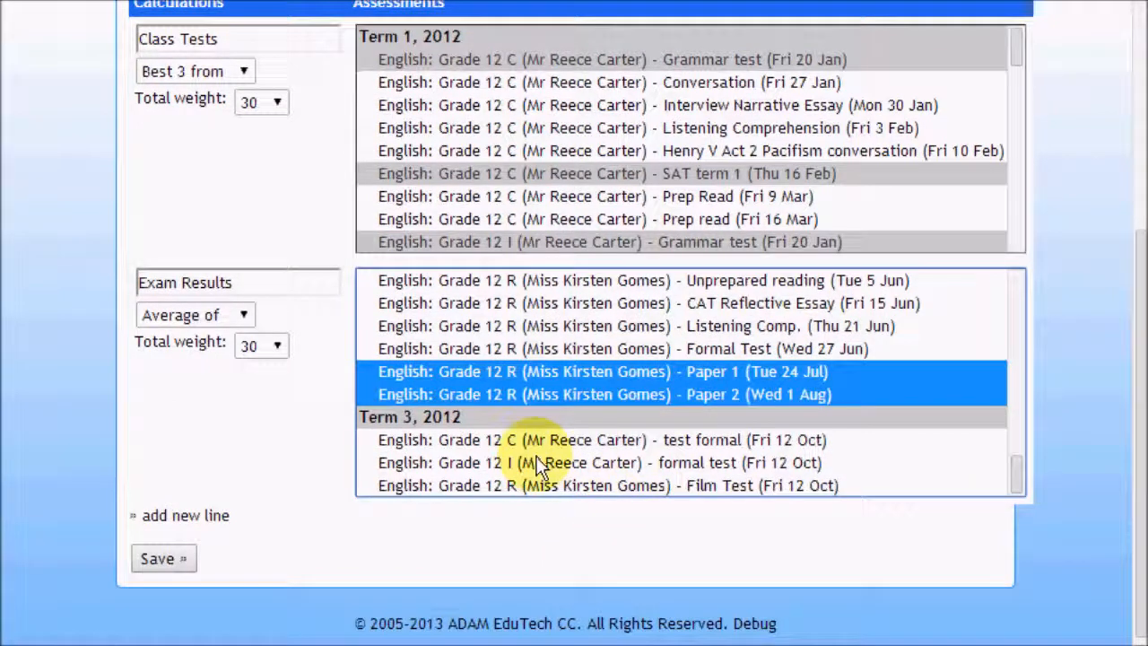
scroll(524, 453, up, 4)
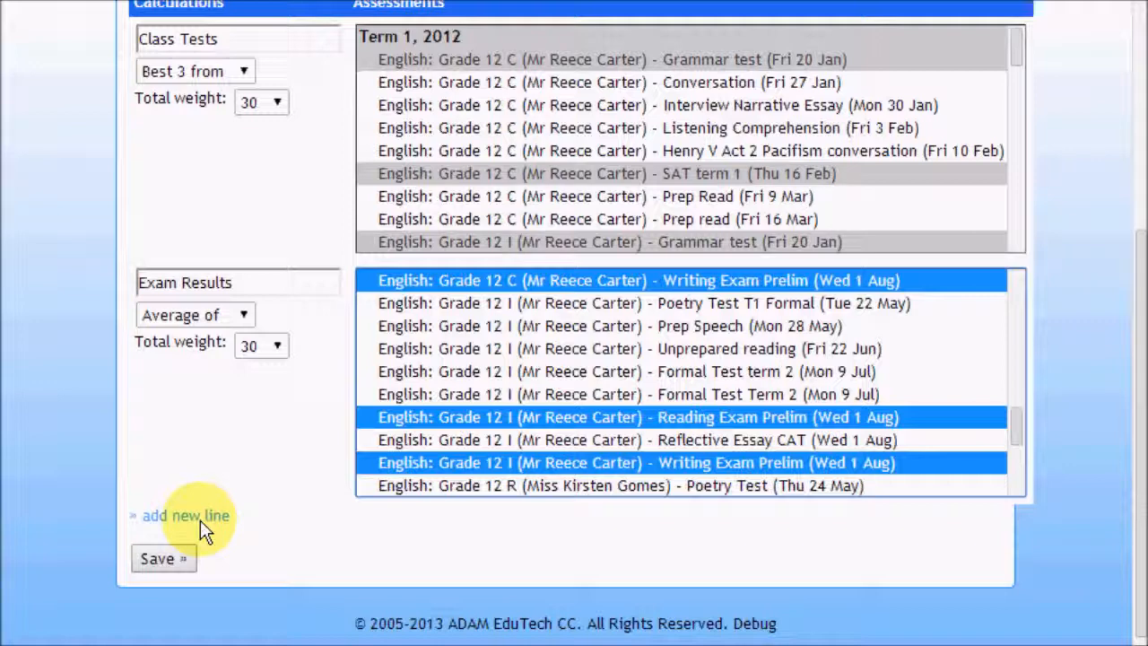
Step: Save the Portfolio Result calculation and open its report for Grade 12 English
click(175, 558)
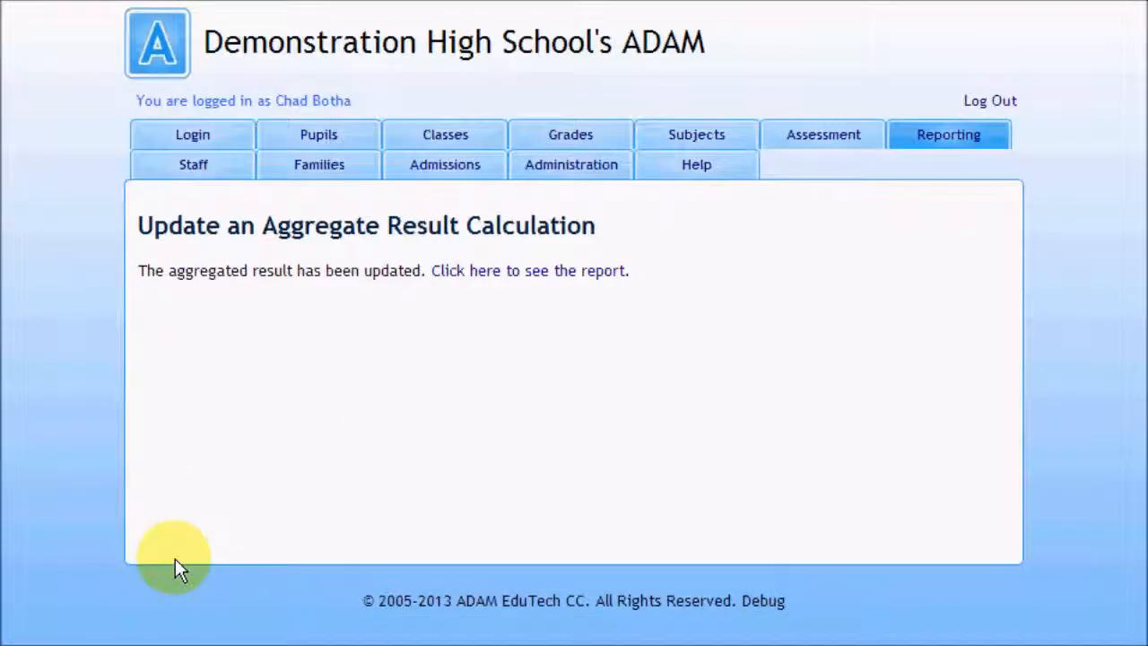
click(495, 274)
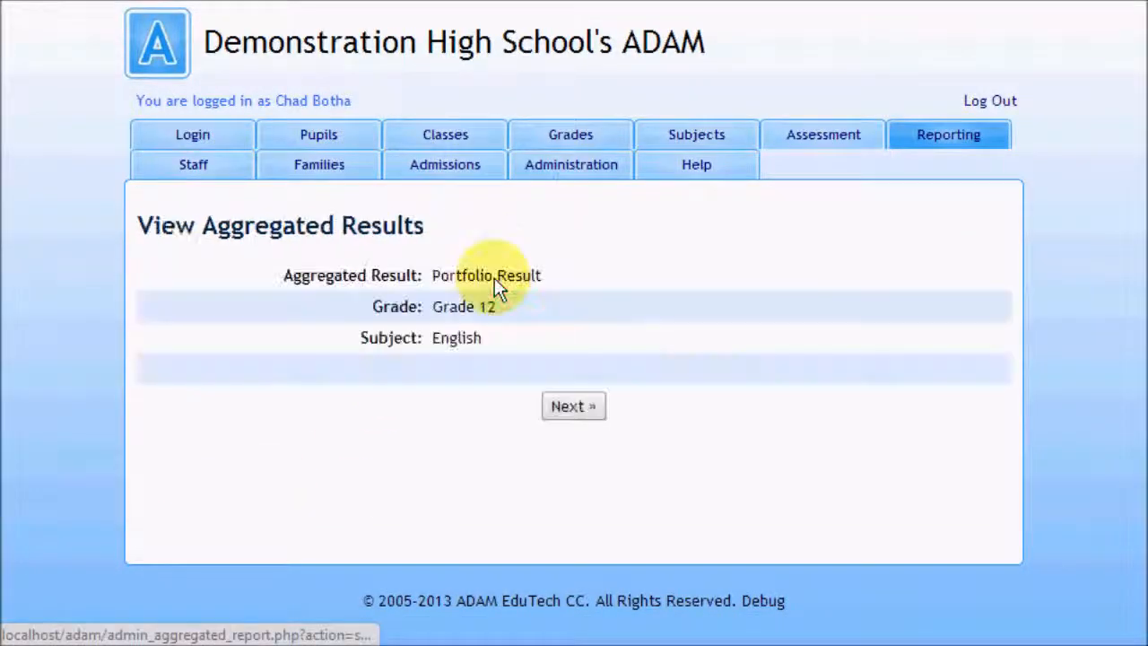
click(583, 405)
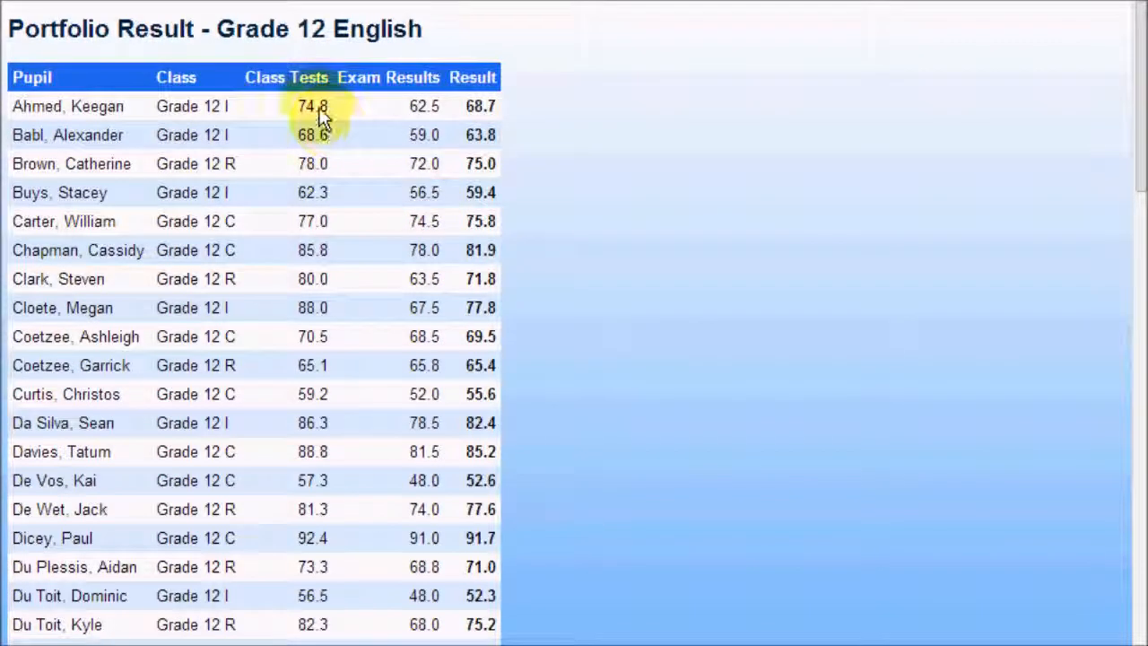